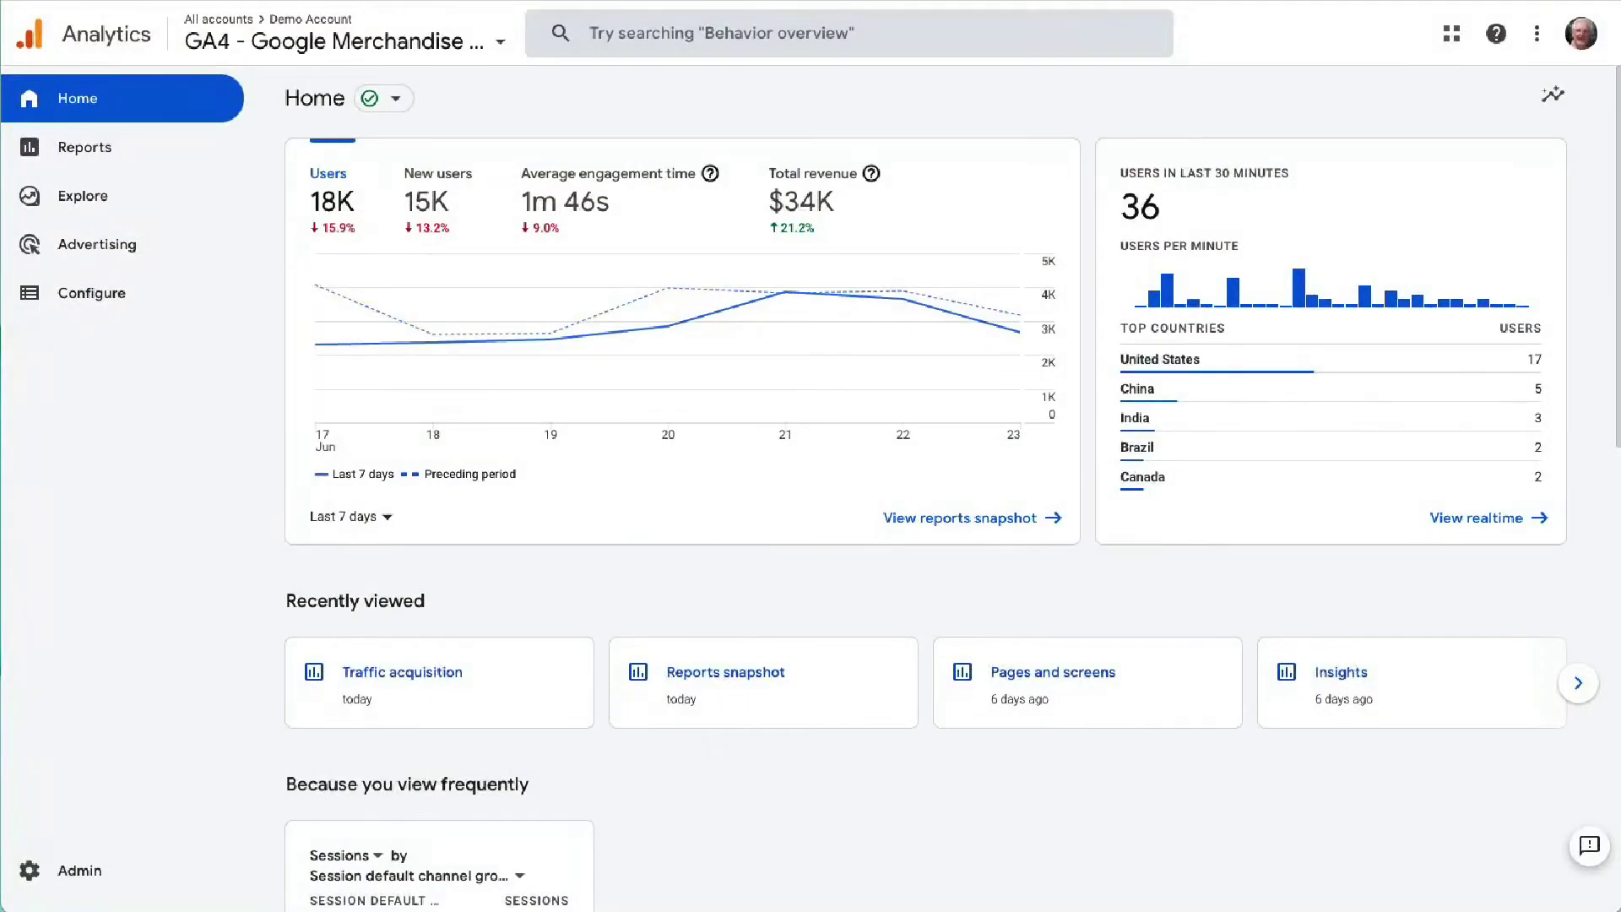
- Open Reports > Life cycle > Acquisition > Traffic acquisition to see sessions by channel grouping
left_click(83, 147)
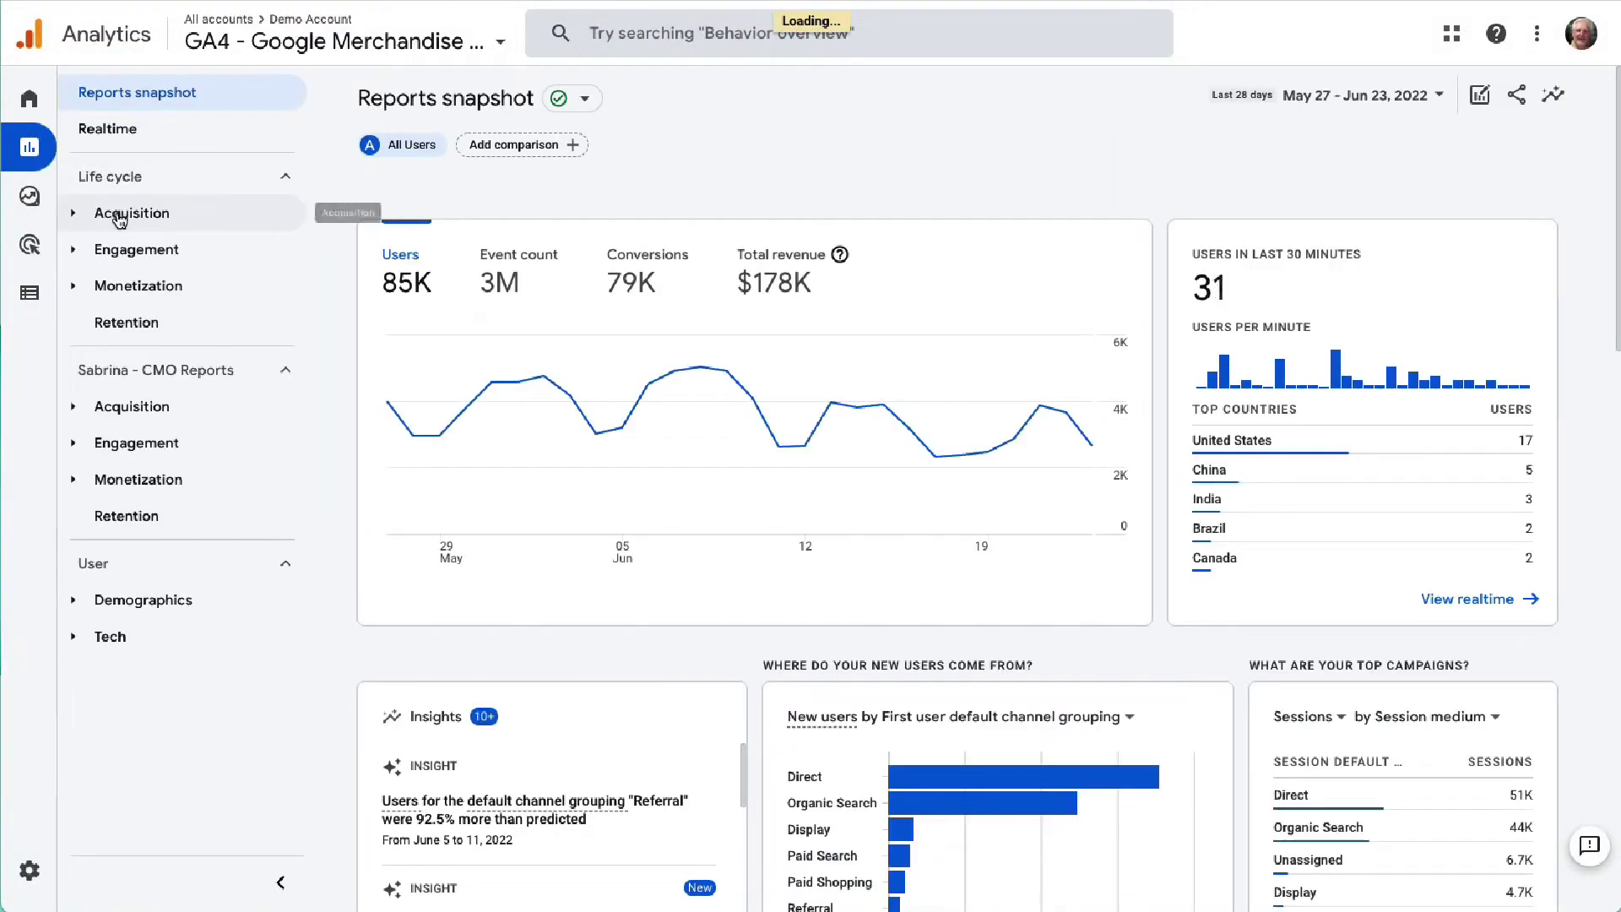
left_click(130, 214)
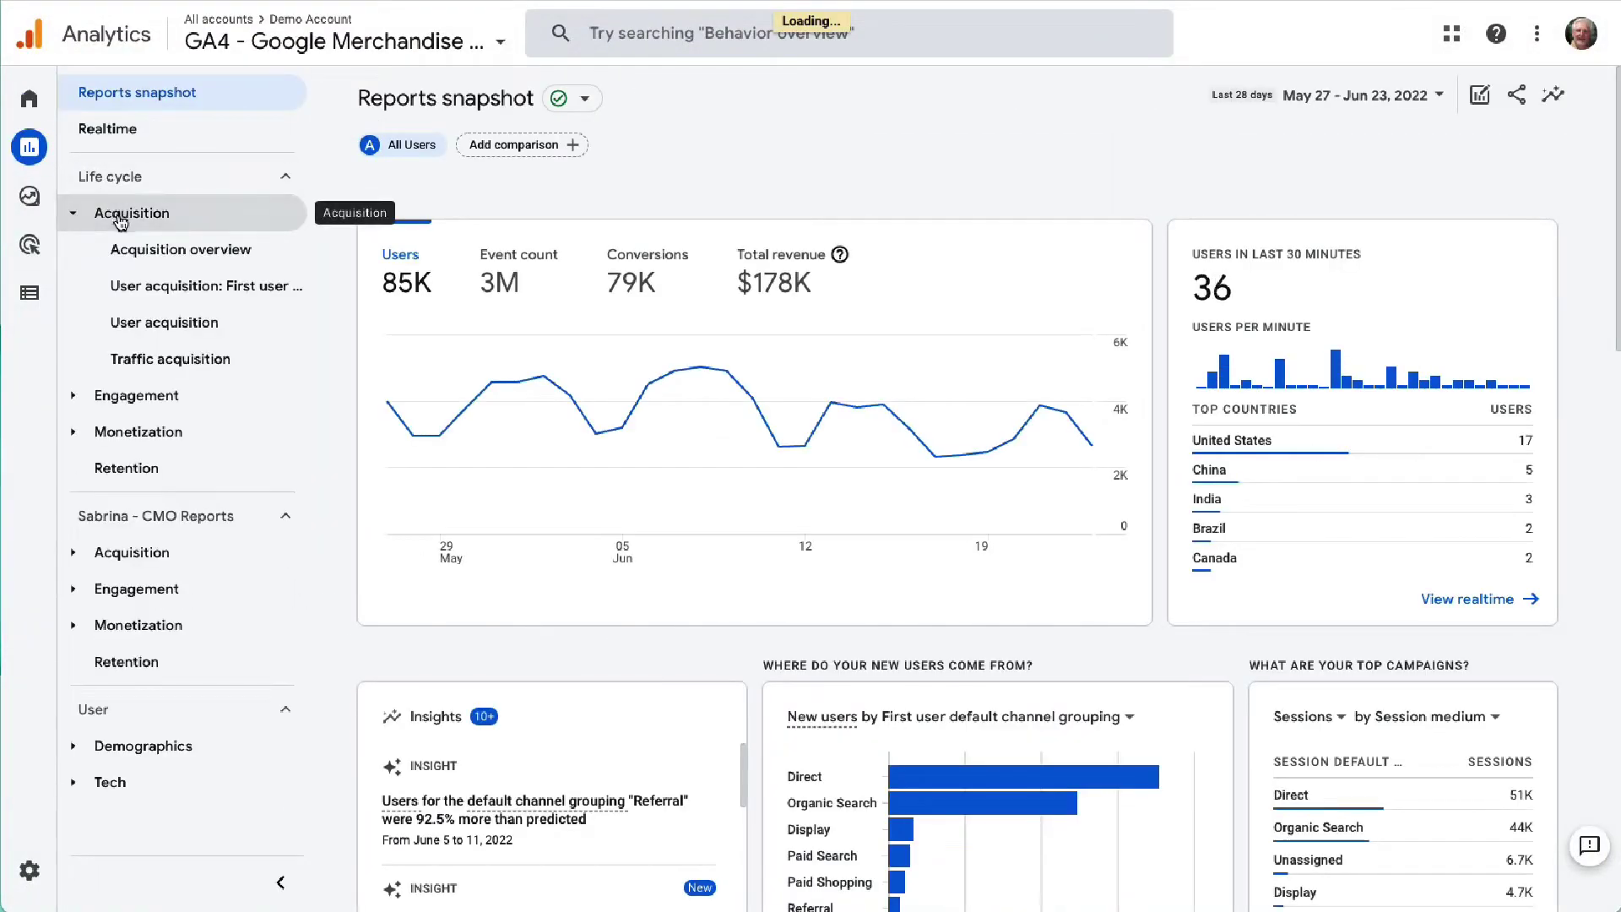
left_click(170, 359)
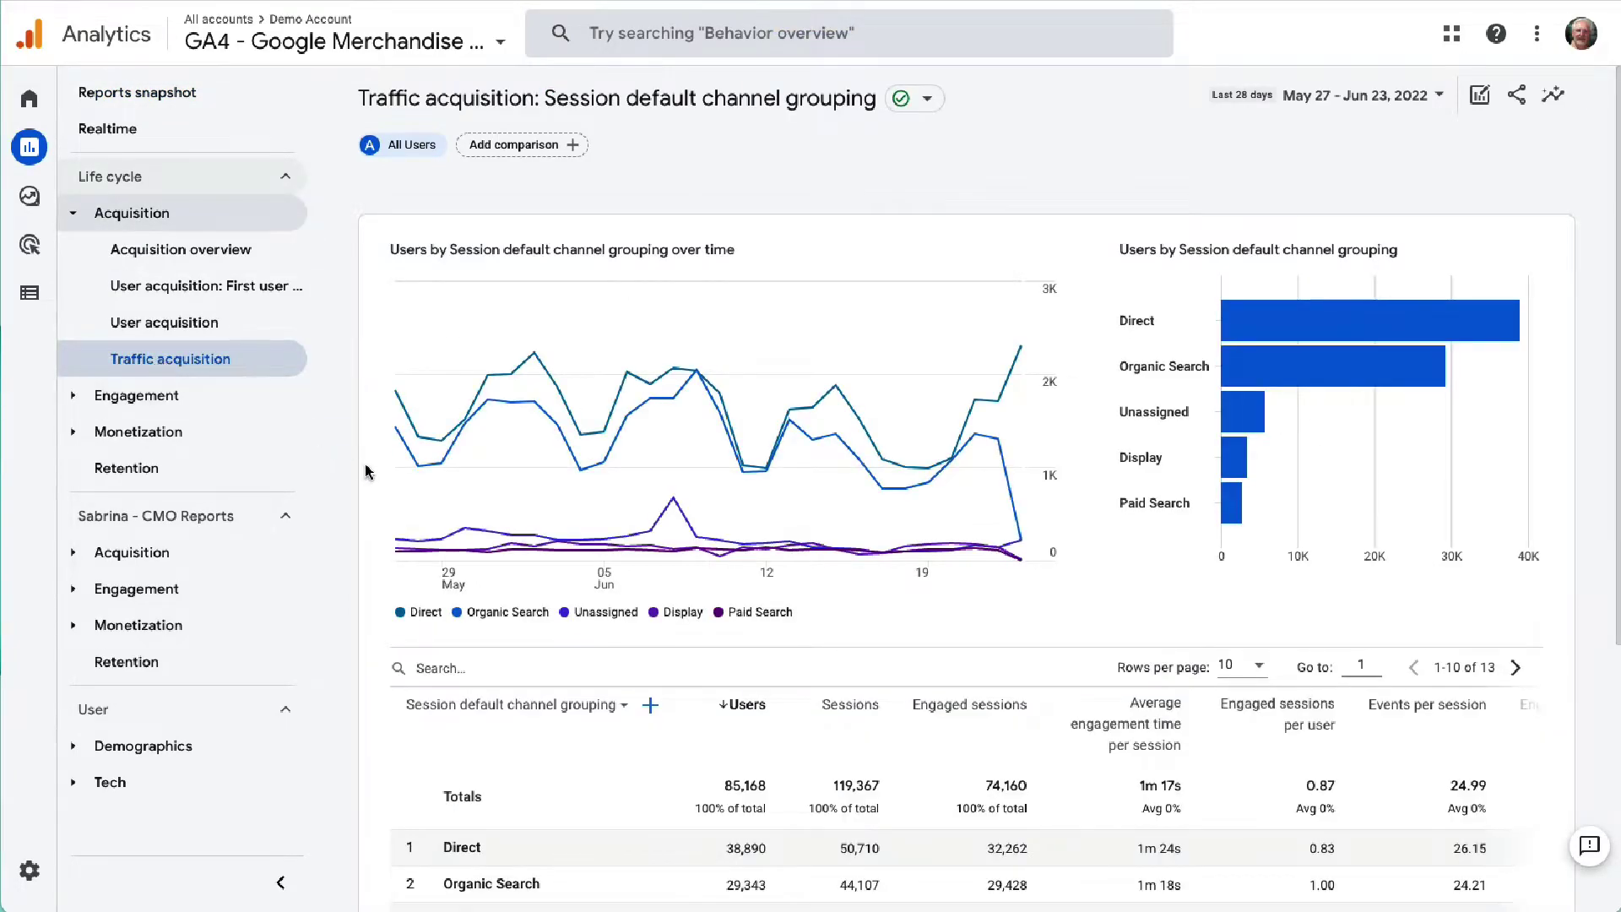
scroll(368, 472, "down", 4)
scroll(367, 473, "down", 3)
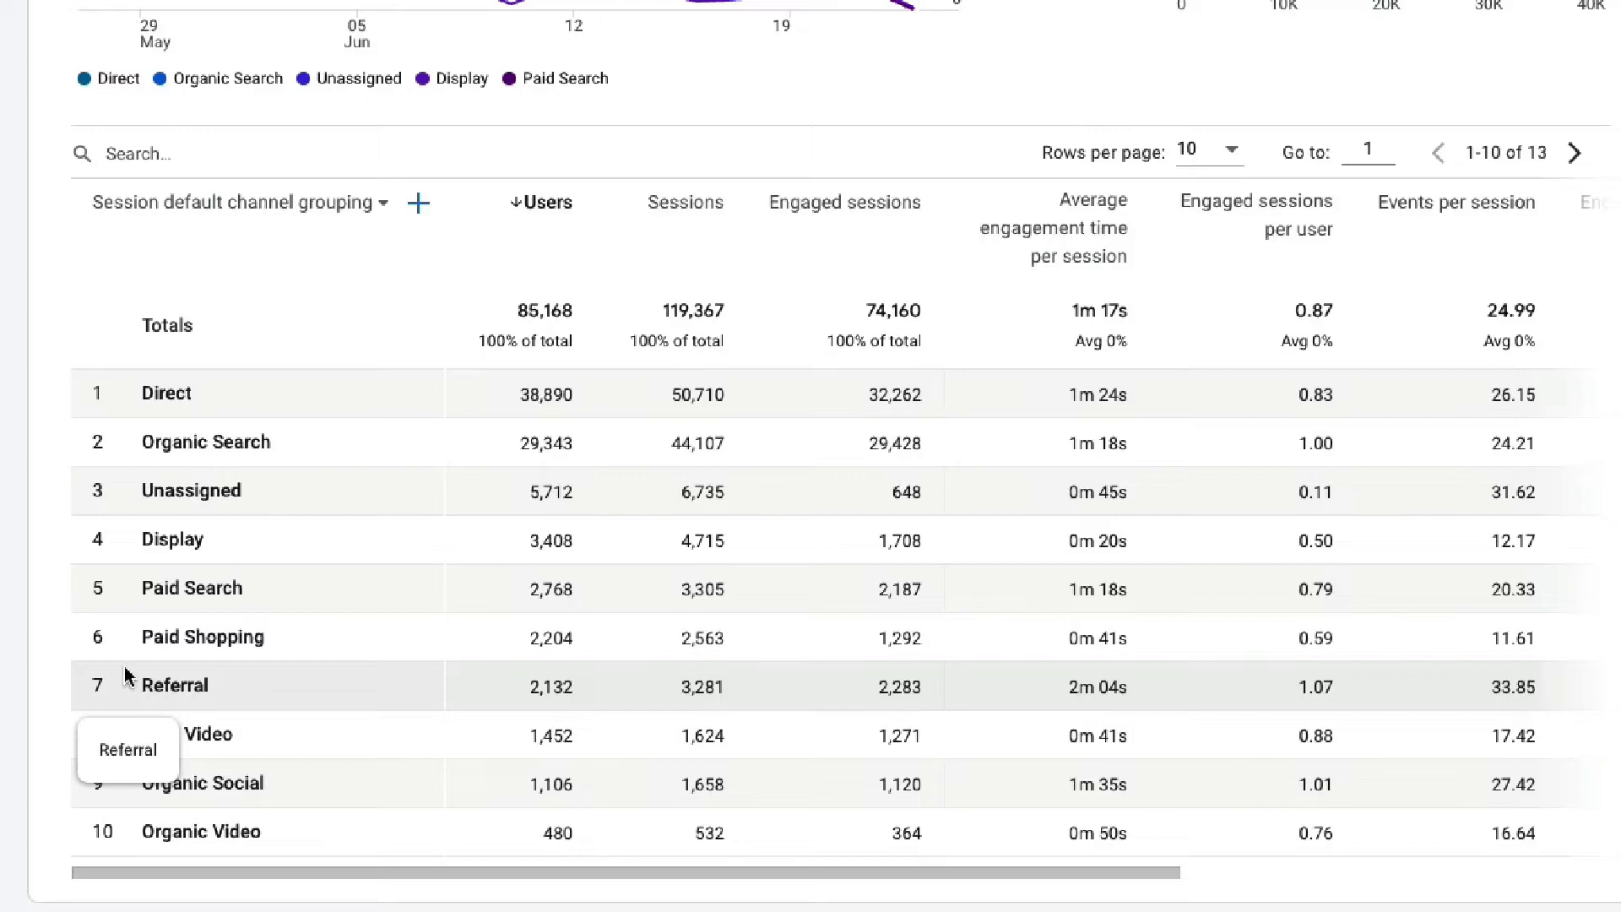
scroll(60, 469, "up", 2)
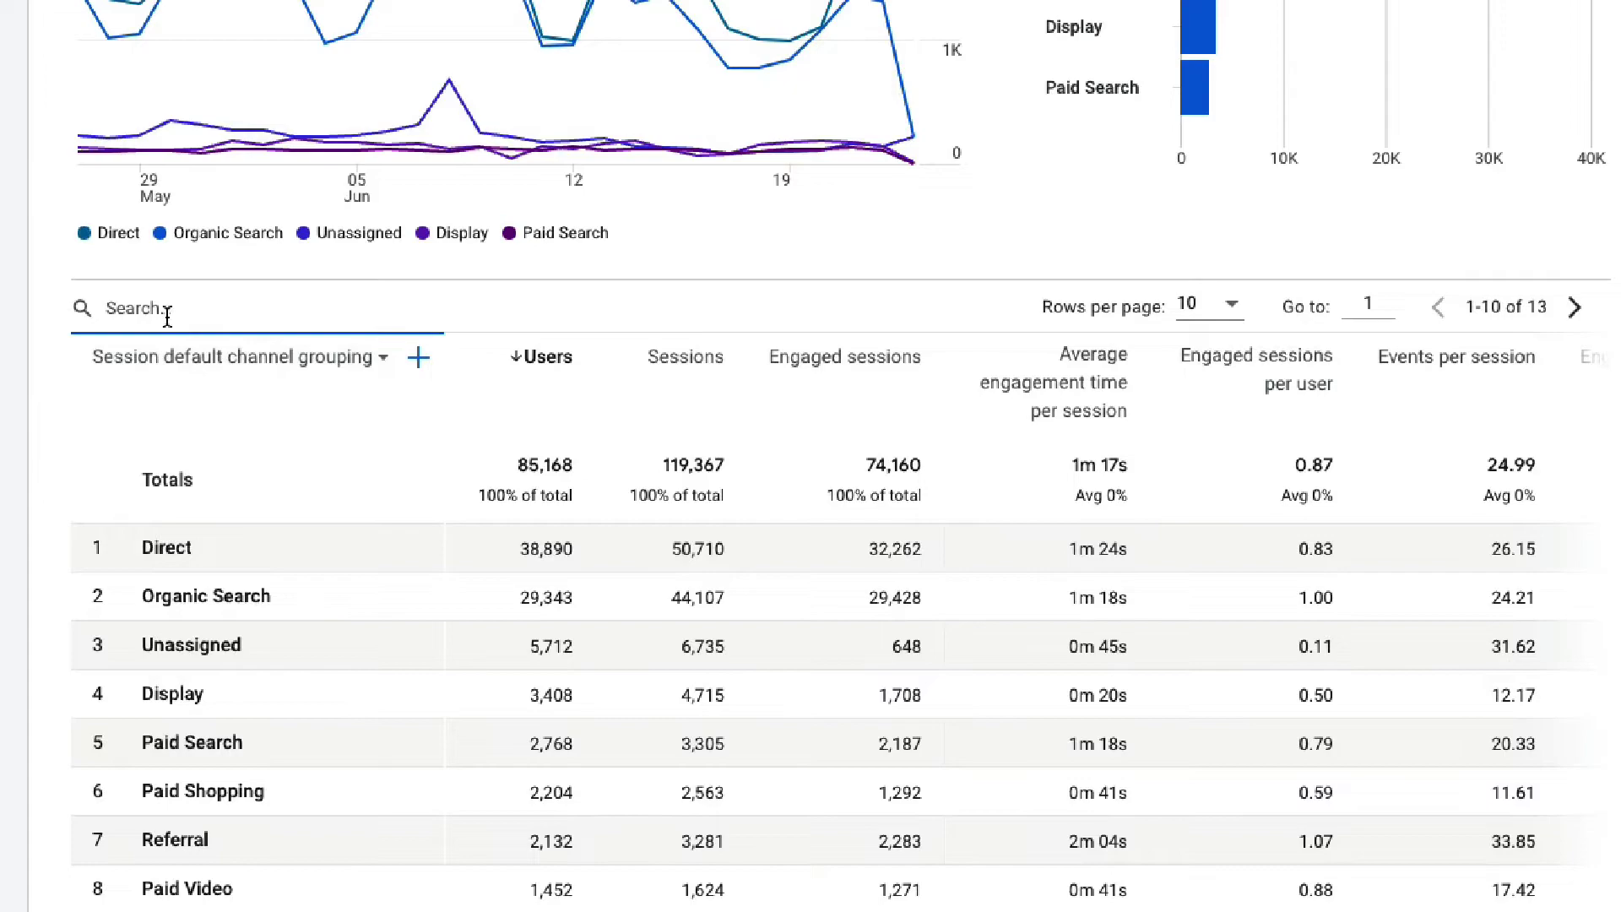
type("Referrals")
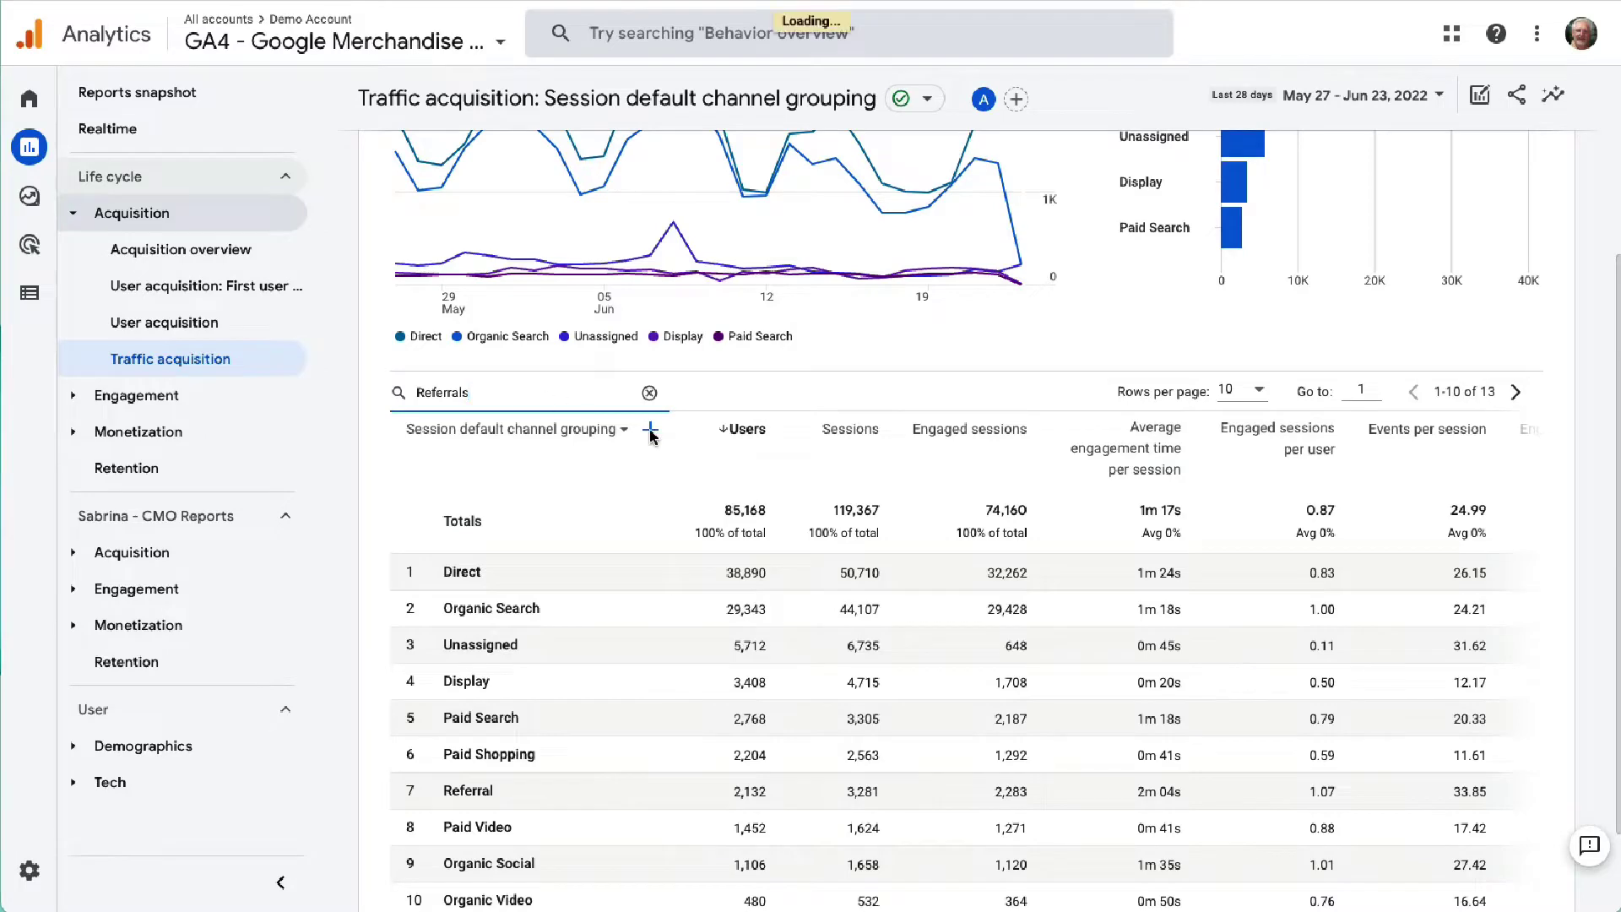
- Filter the traffic table to Referral and add Session source as a secondary dimension
key("Return")
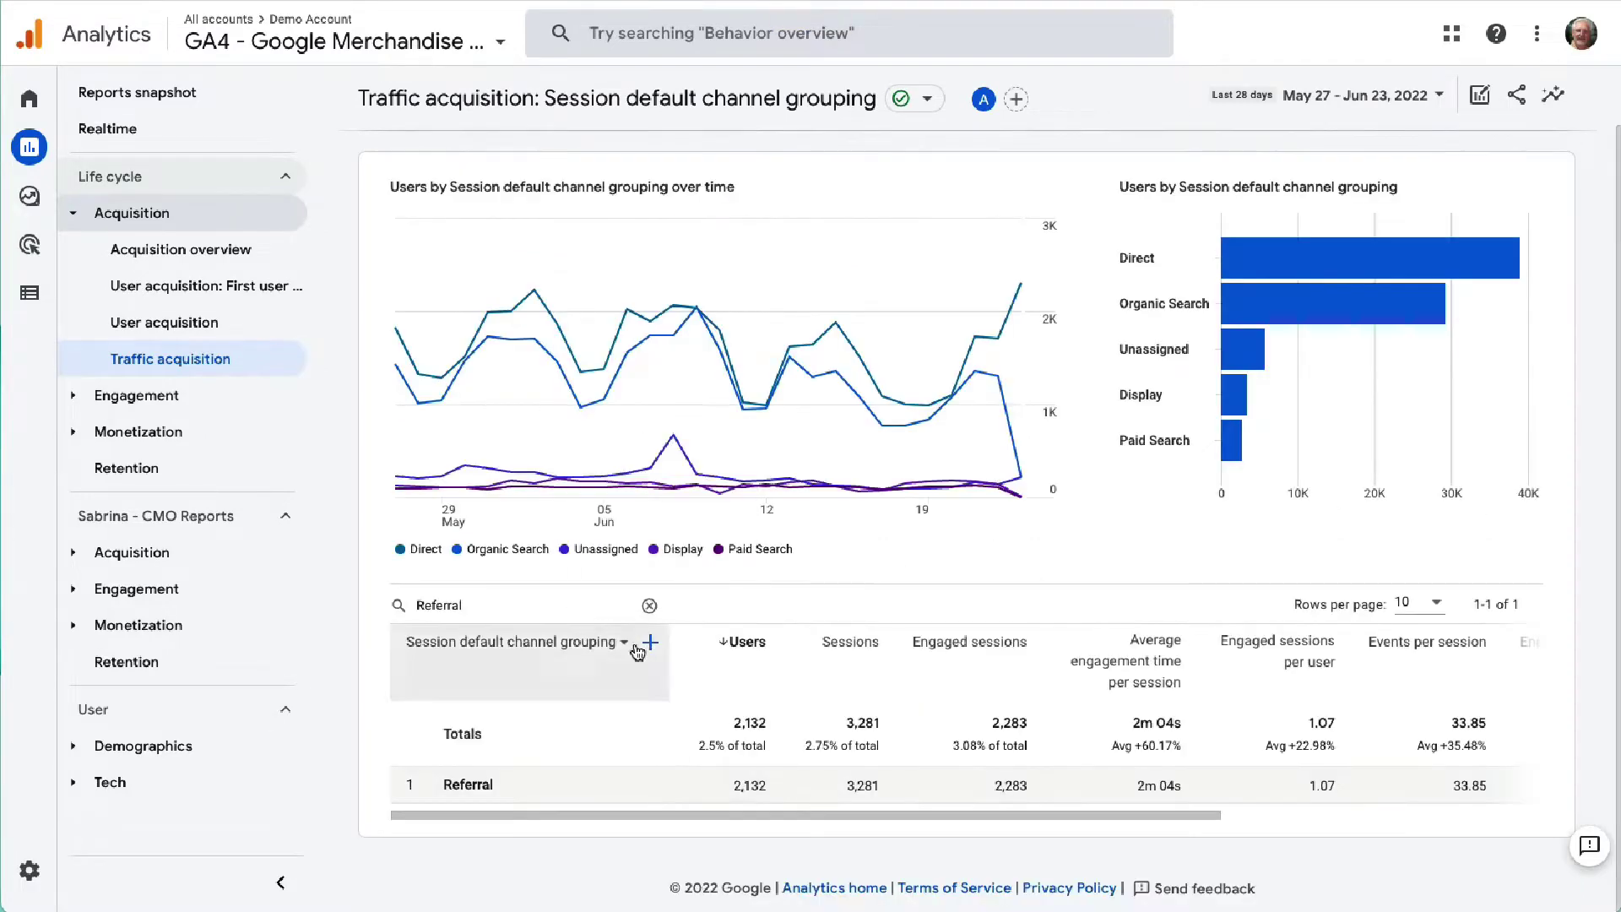
left_click(645, 642)
left_click(722, 856)
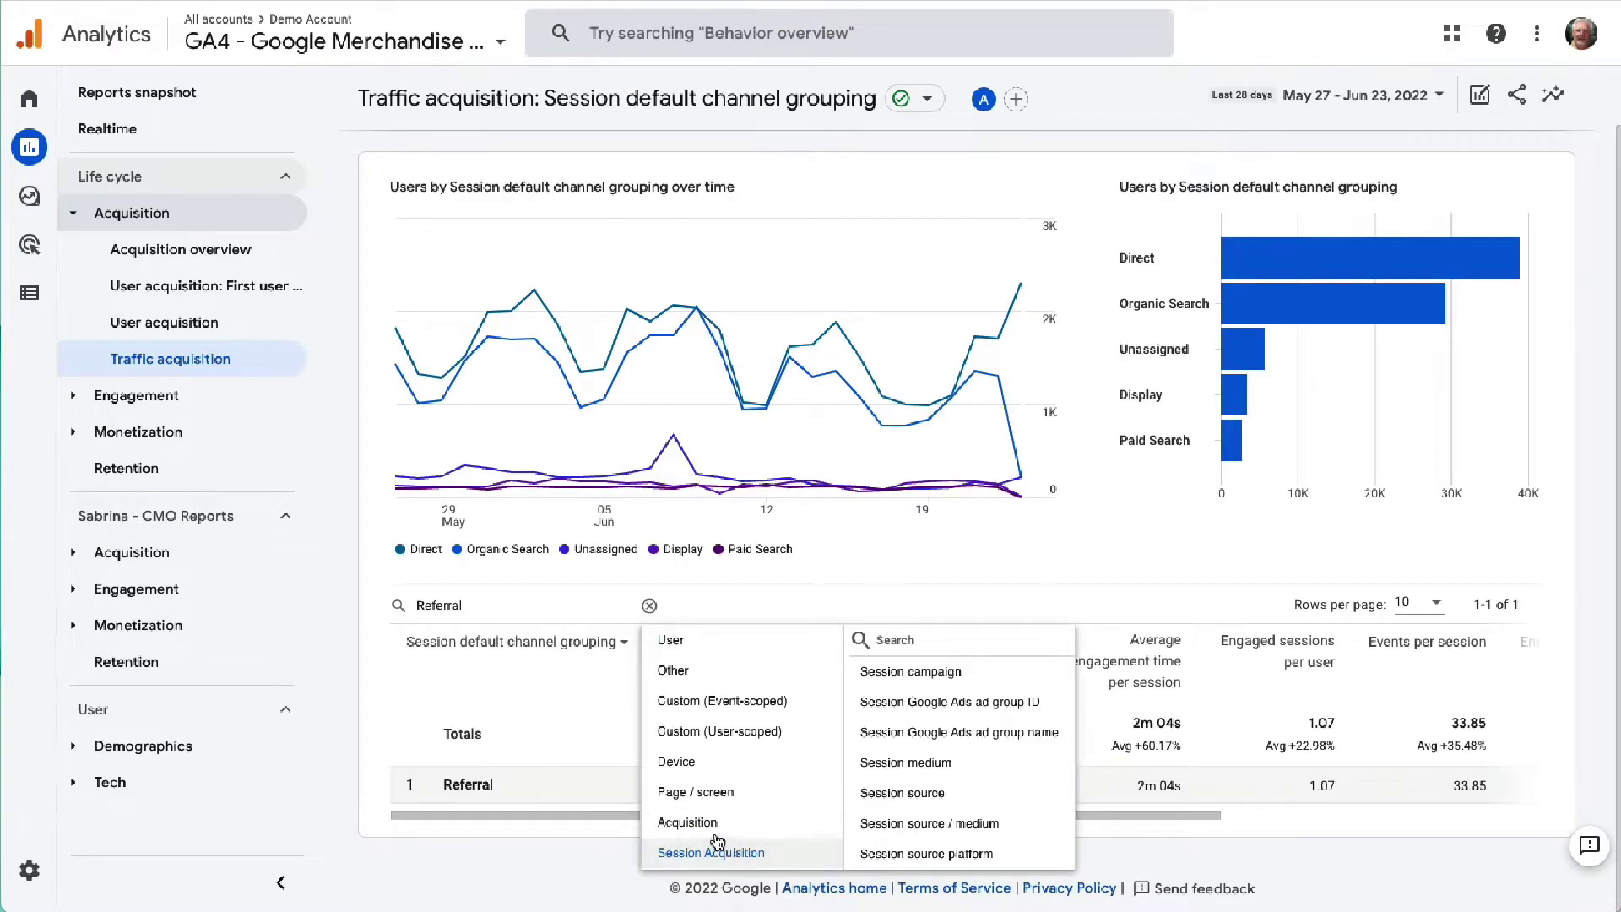
left_click(901, 794)
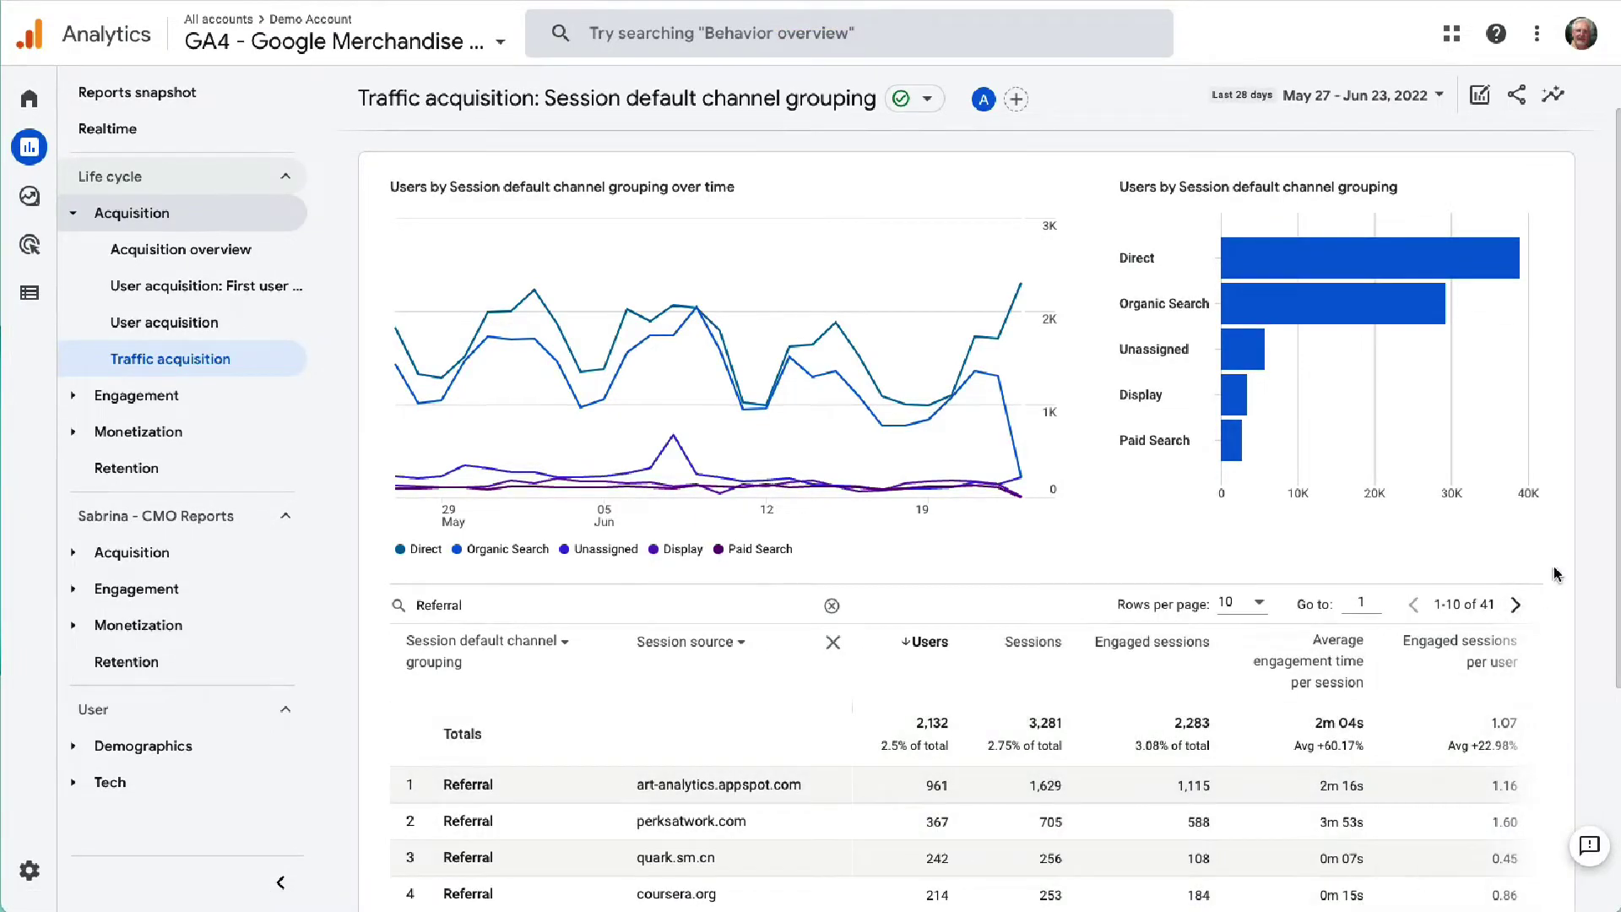
scroll(1565, 577, "down", 2)
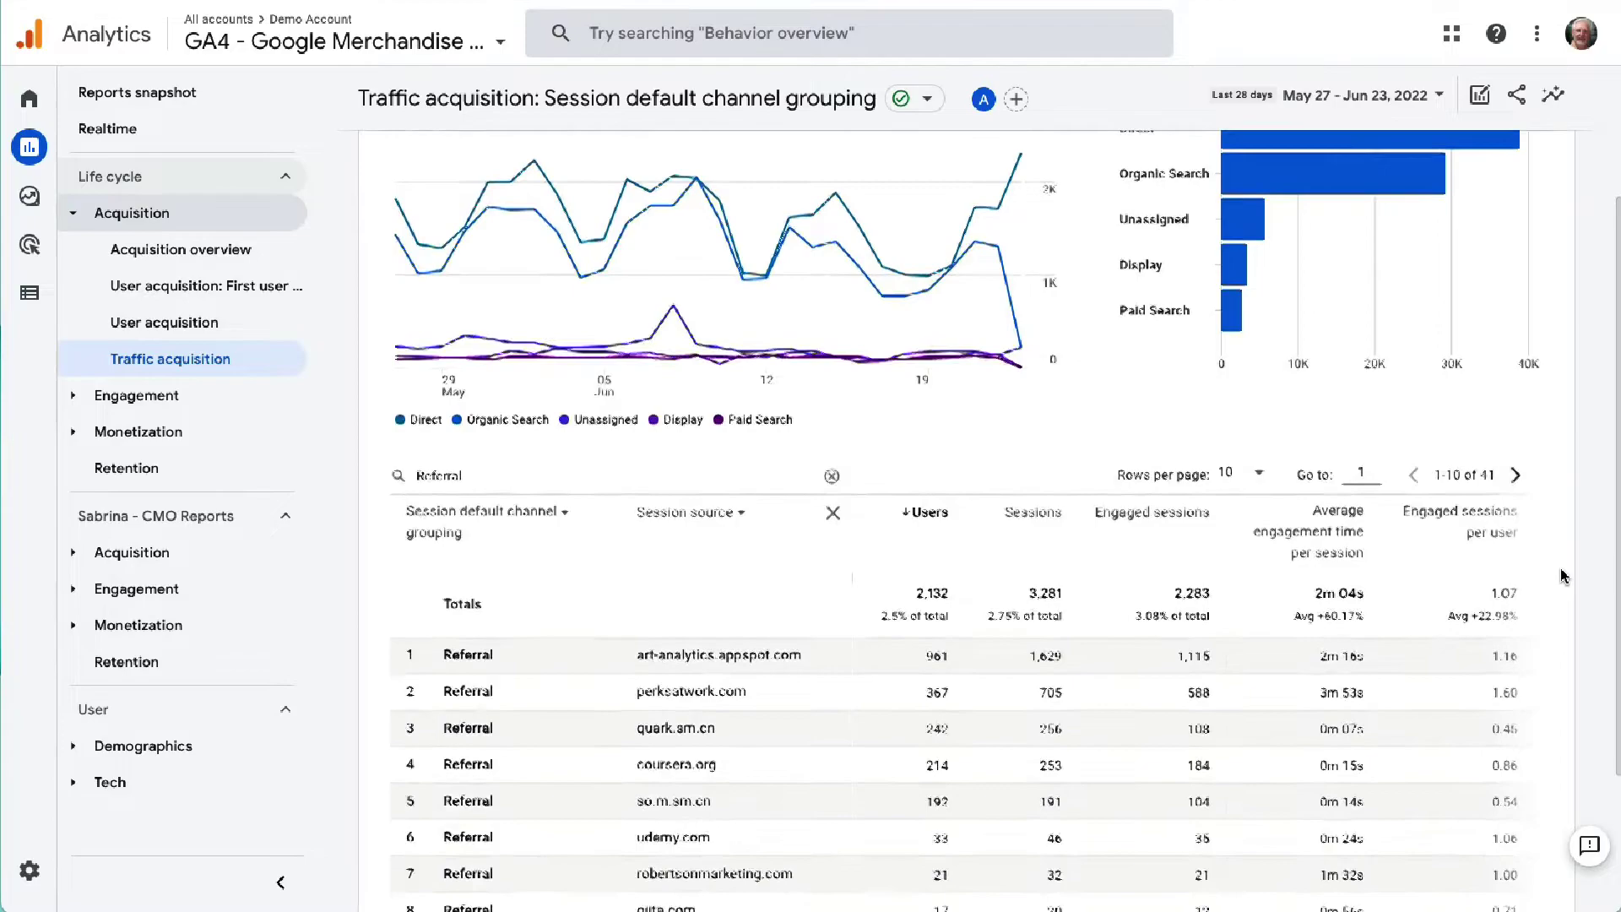
scroll(1565, 577, "down", 3)
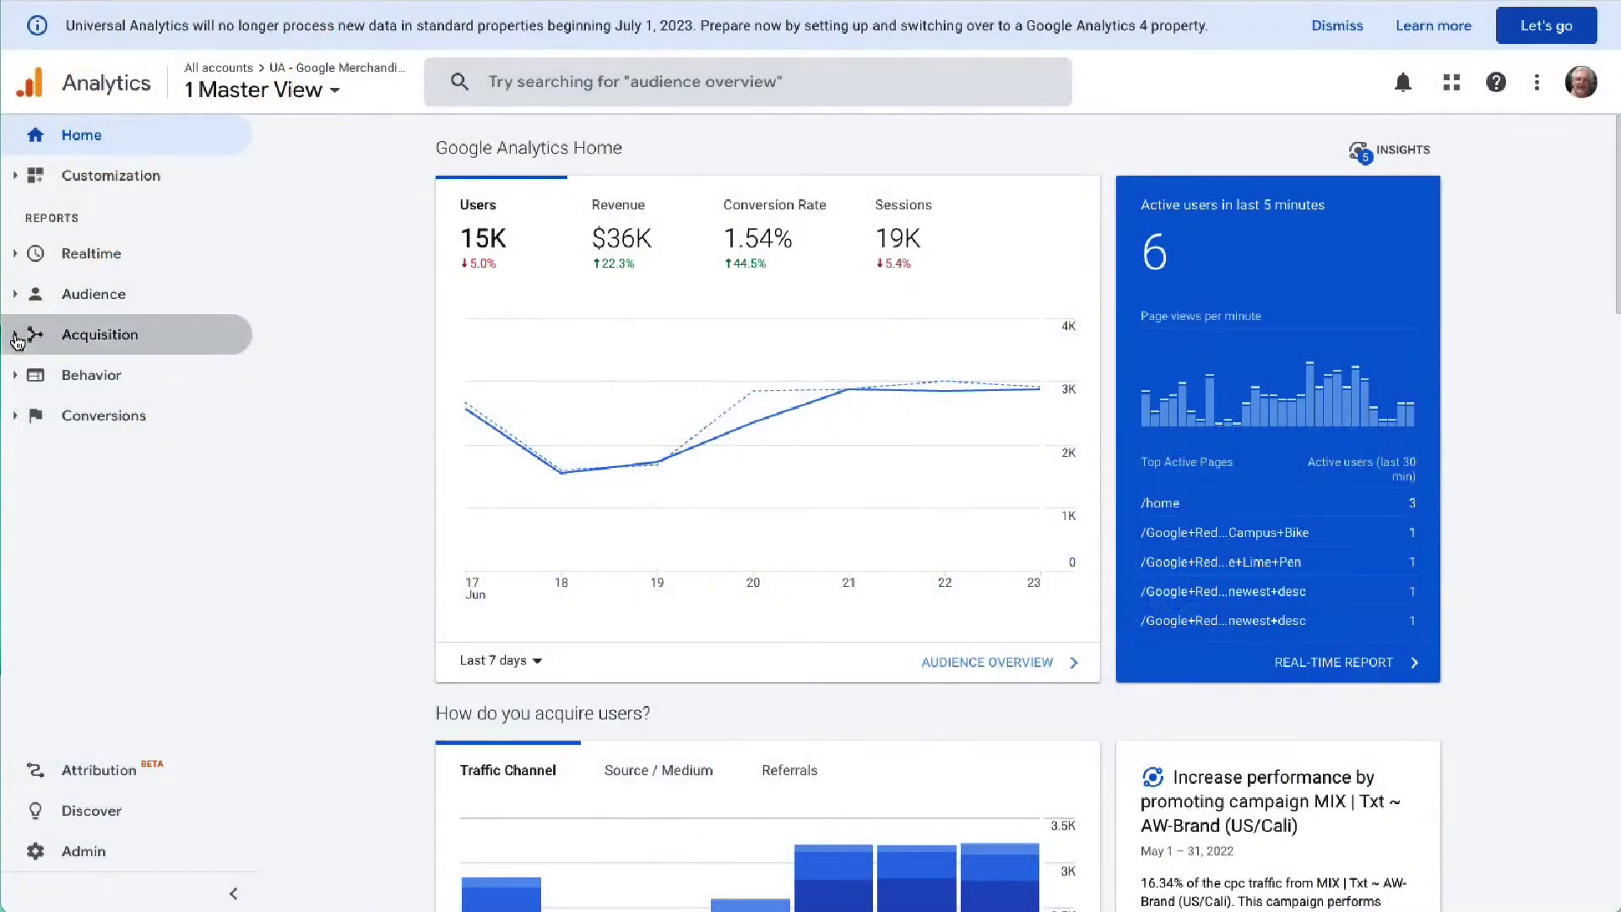
- Open Universal Analytics Acquisition > All Traffic > Referrals and bring up its date range settings
left_click(23, 335)
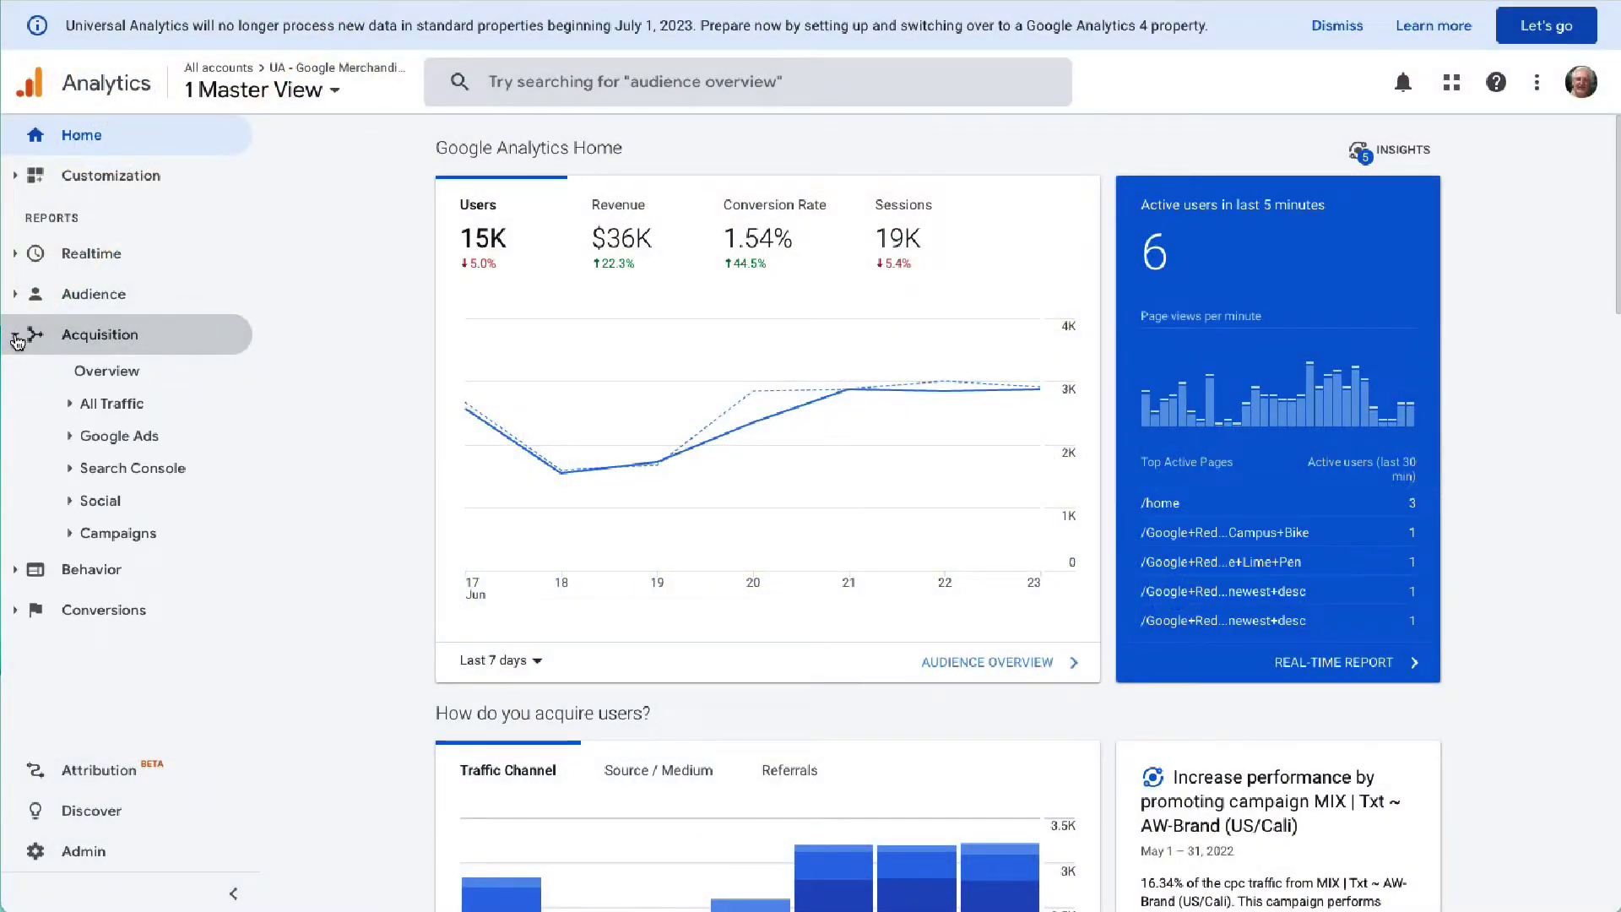
left_click(112, 404)
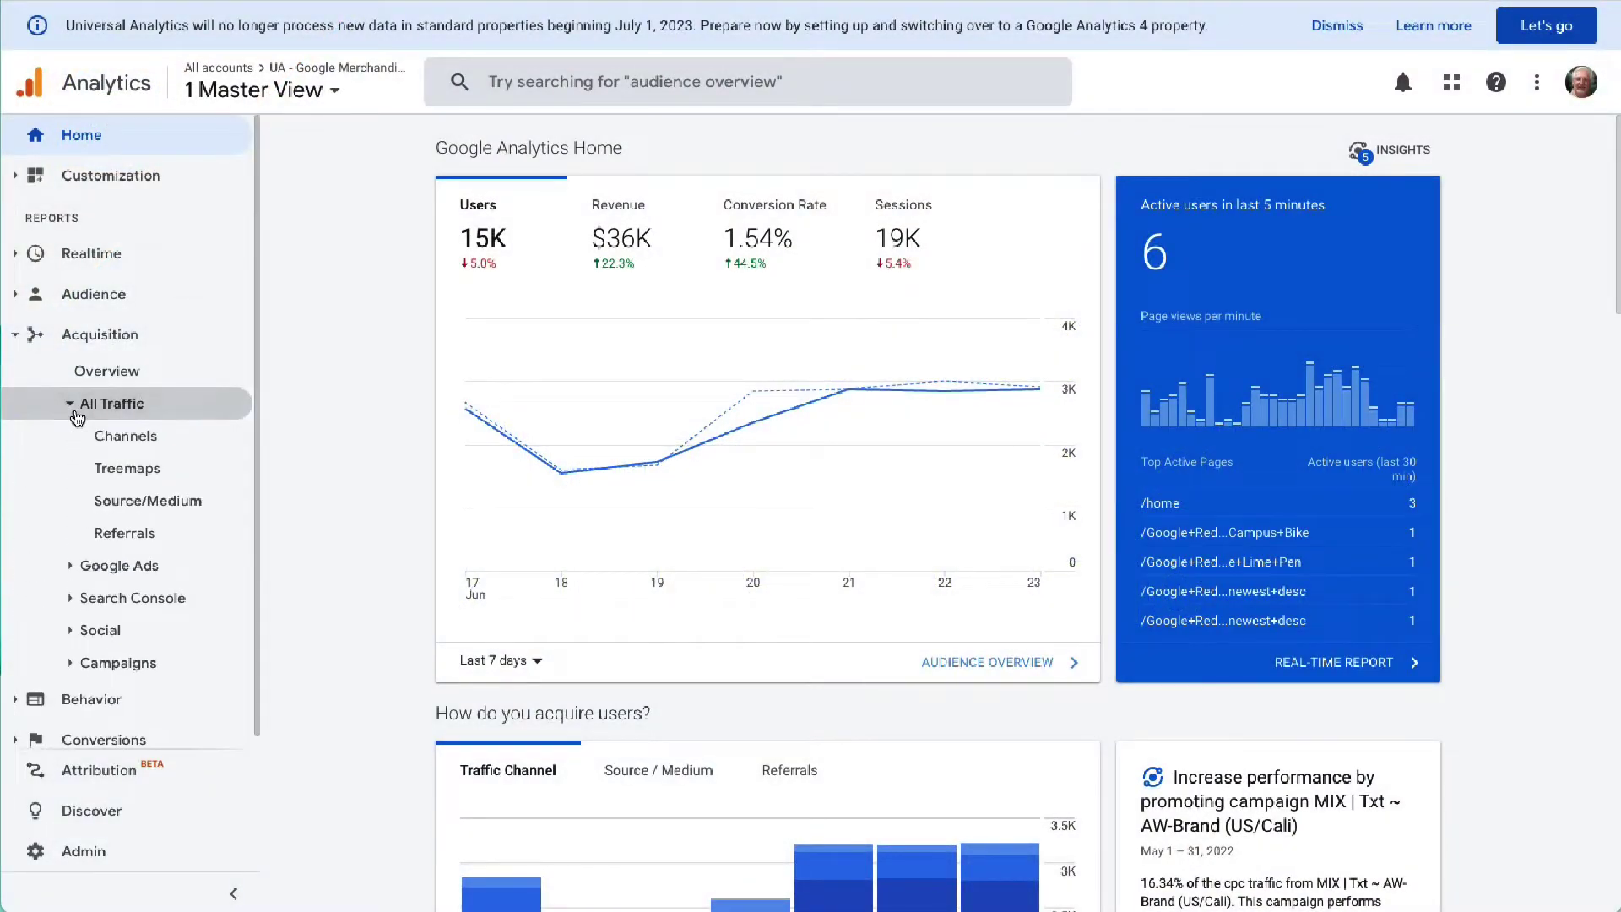
left_click(123, 533)
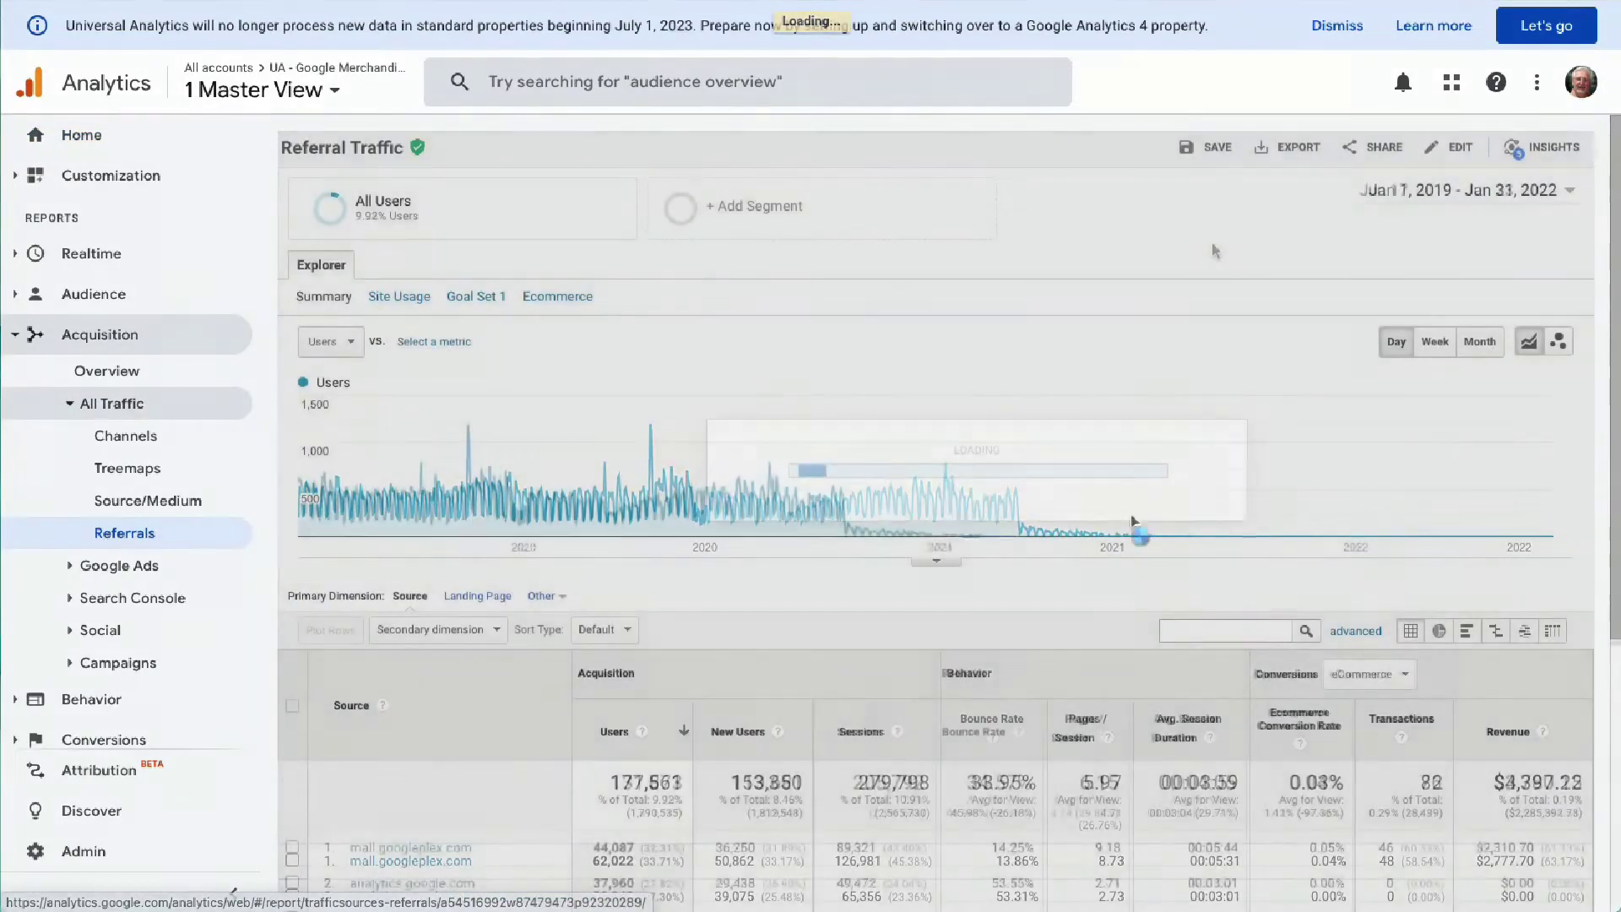
scroll(1611, 310, "down", 1)
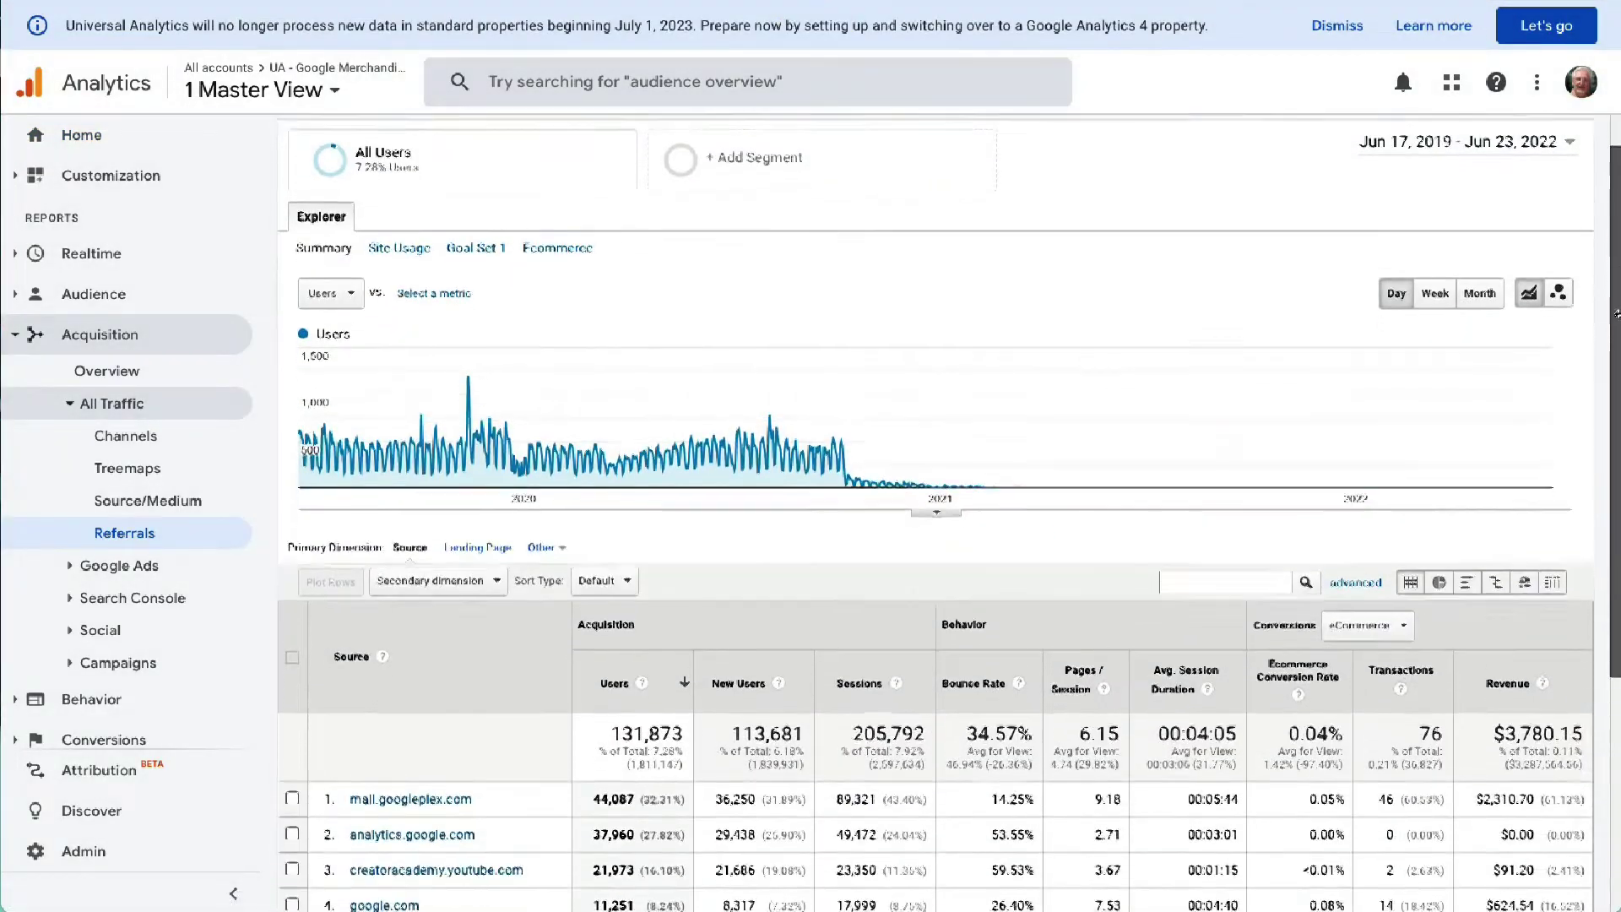
scroll(1611, 310, "down", 3)
scroll(1611, 311, "down", 3)
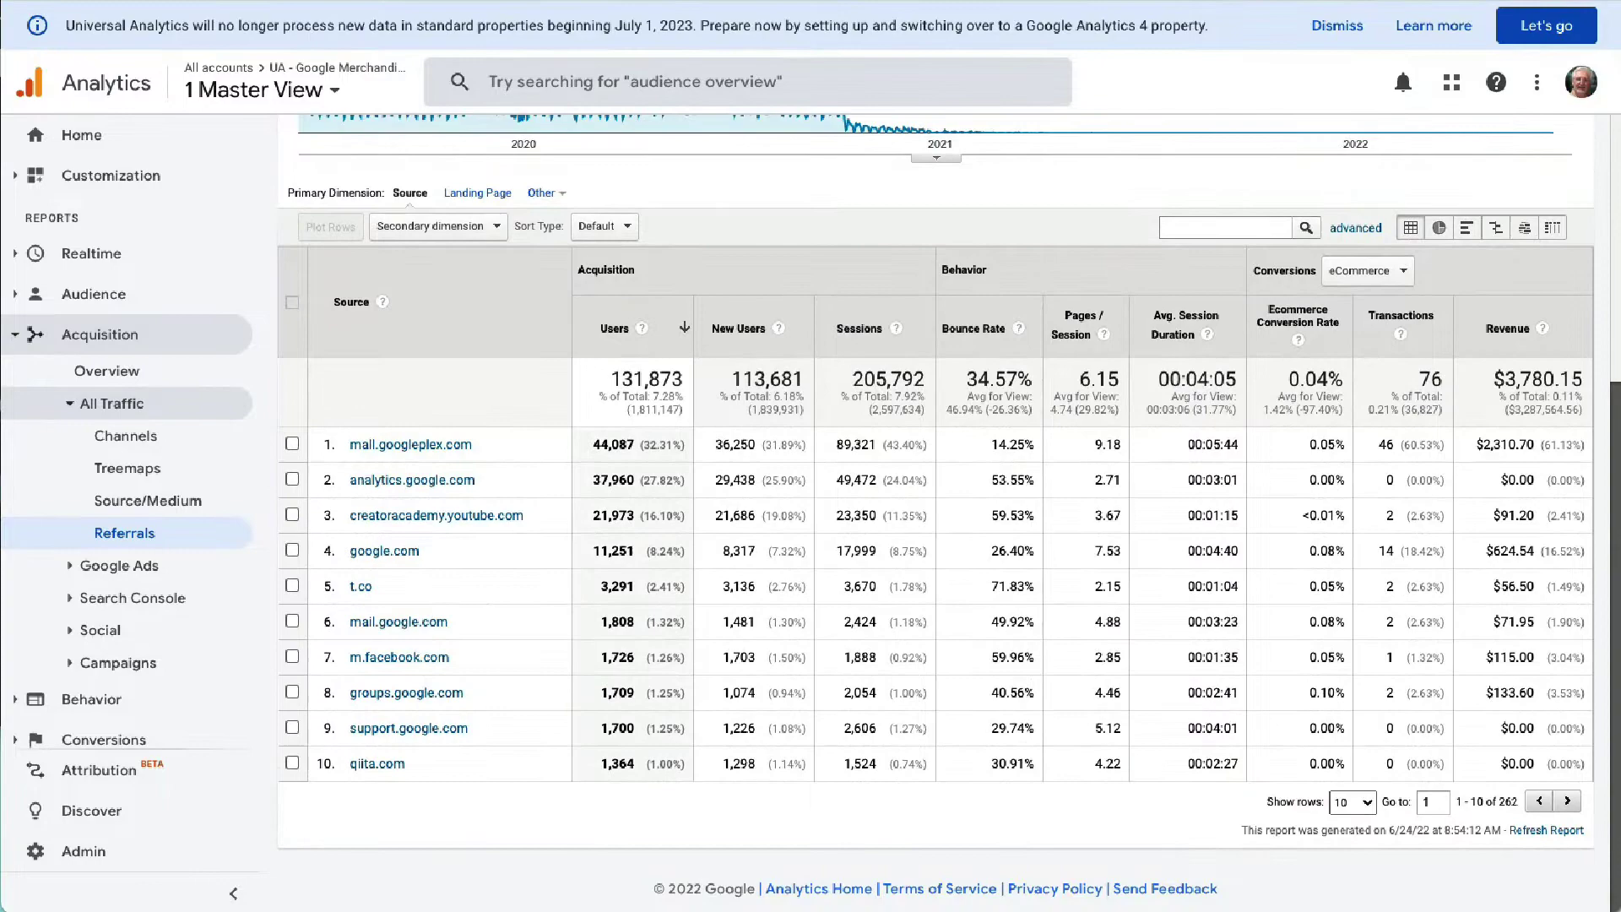
scroll(1611, 506, "up", 3)
scroll(1610, 506, "up", 3)
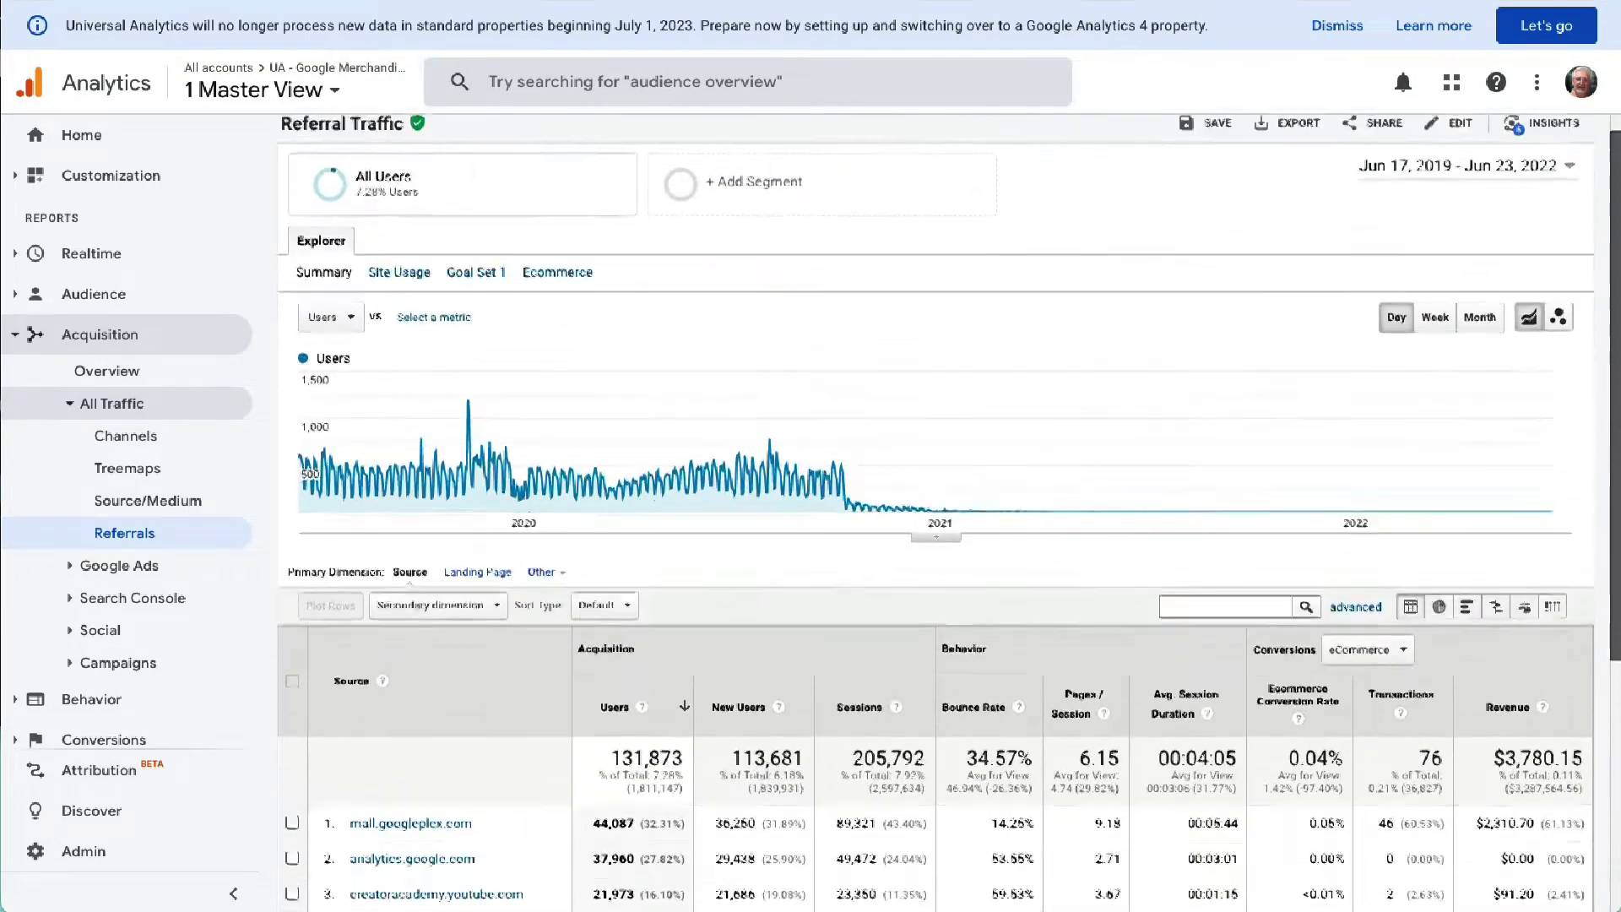
scroll(1612, 507, "up", 2)
left_click(1505, 196)
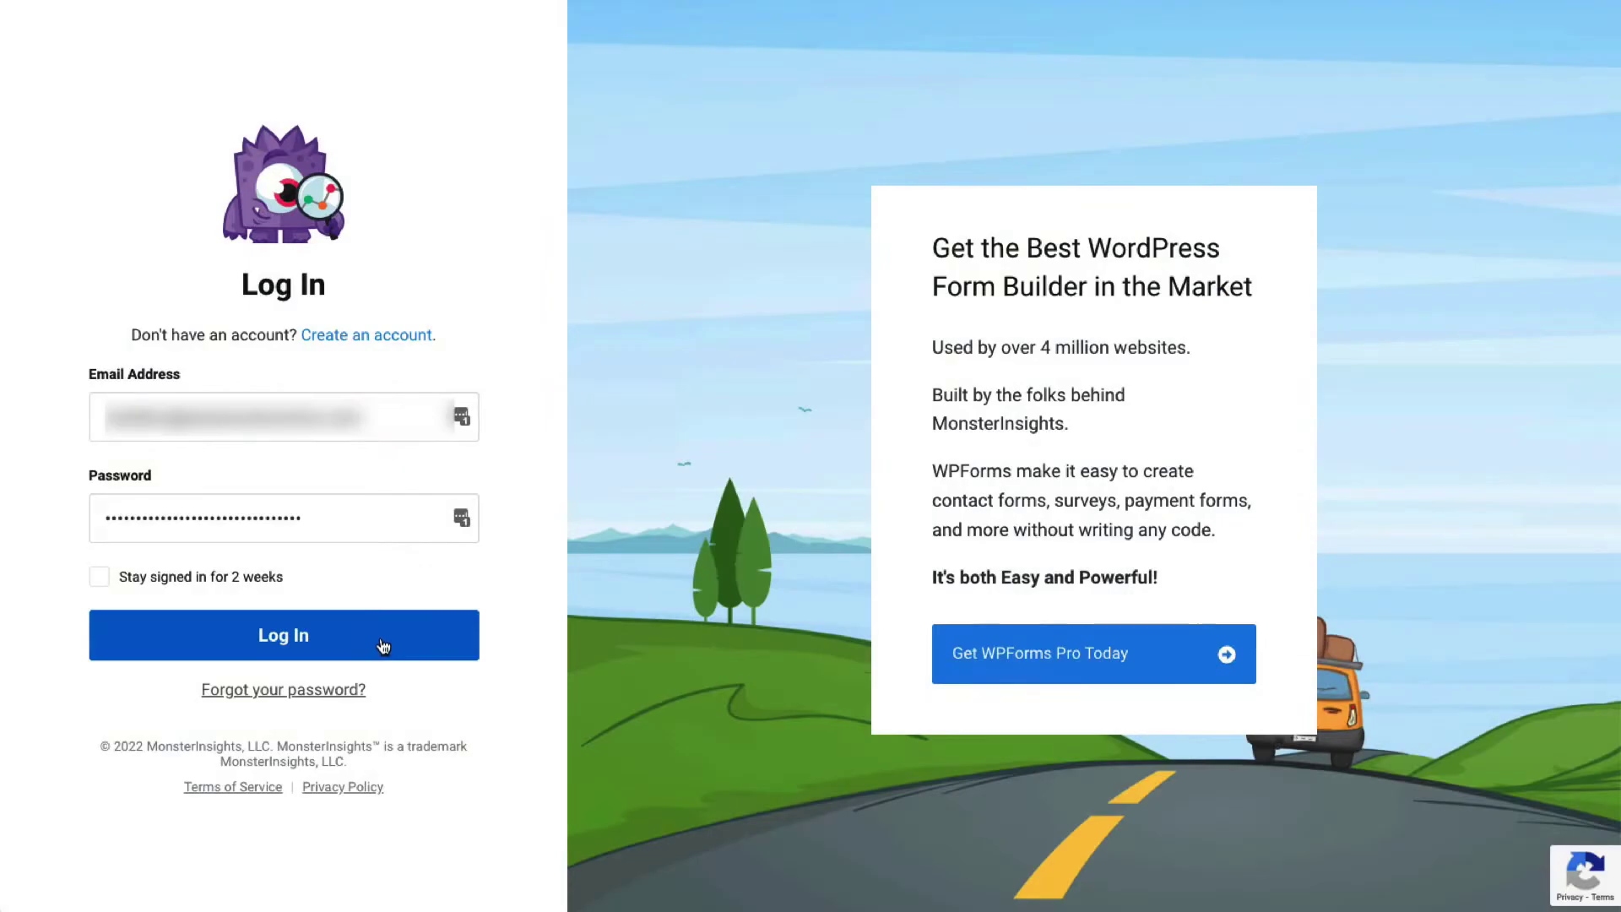
- Log in to MonsterInsights, download the MonsterInsights Pro zip, and return to the WordPress dashboard
left_click(384, 645)
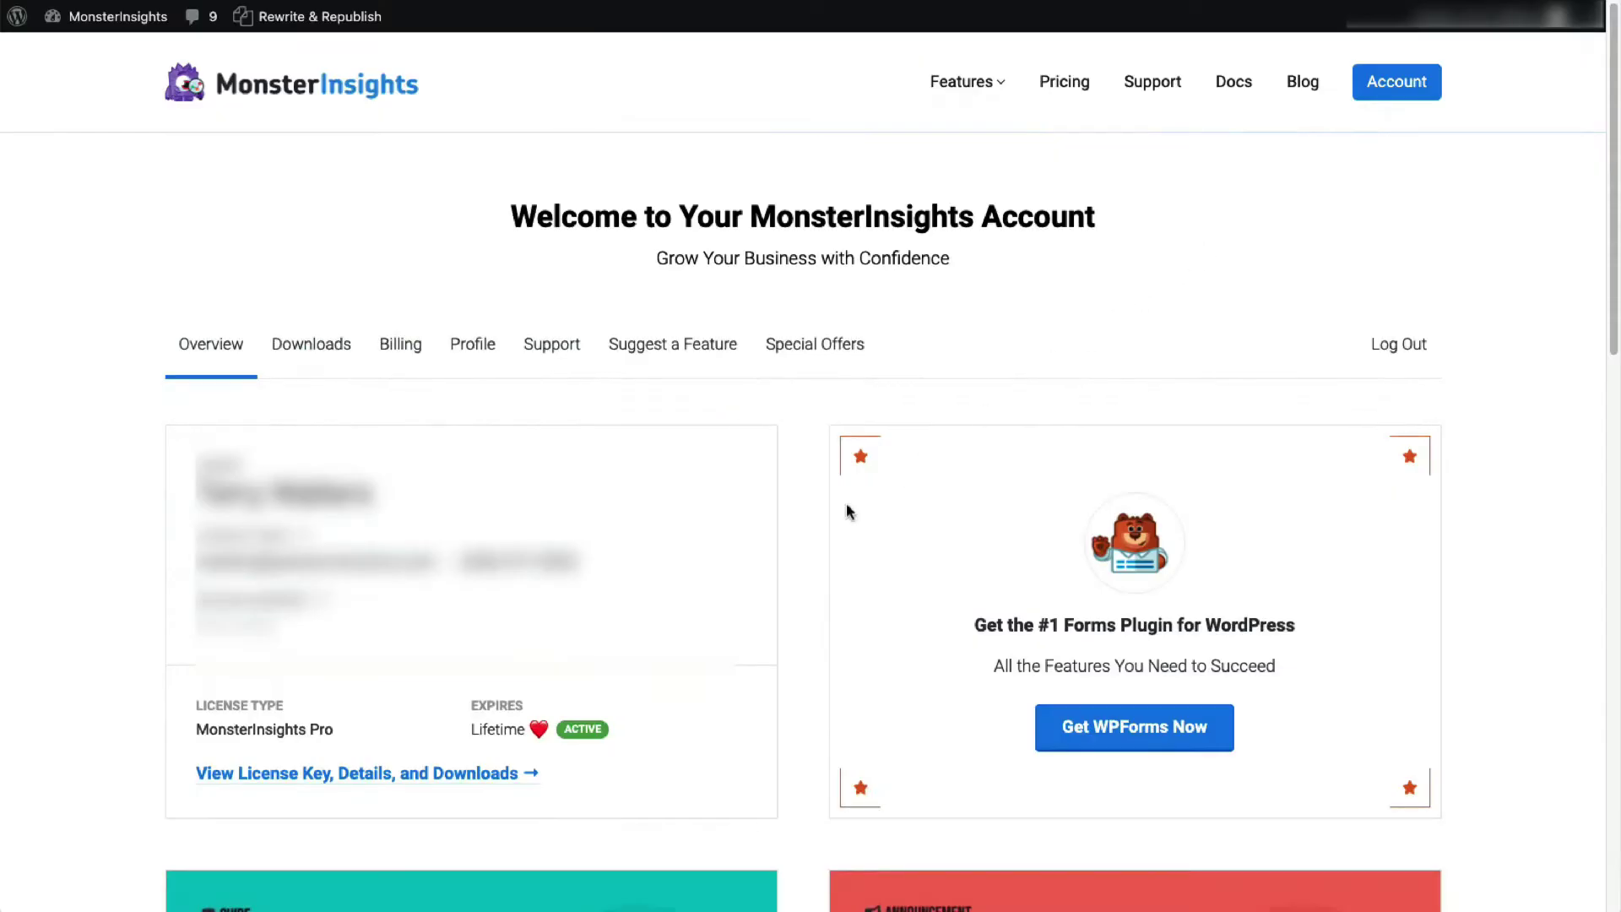
left_click(474, 776)
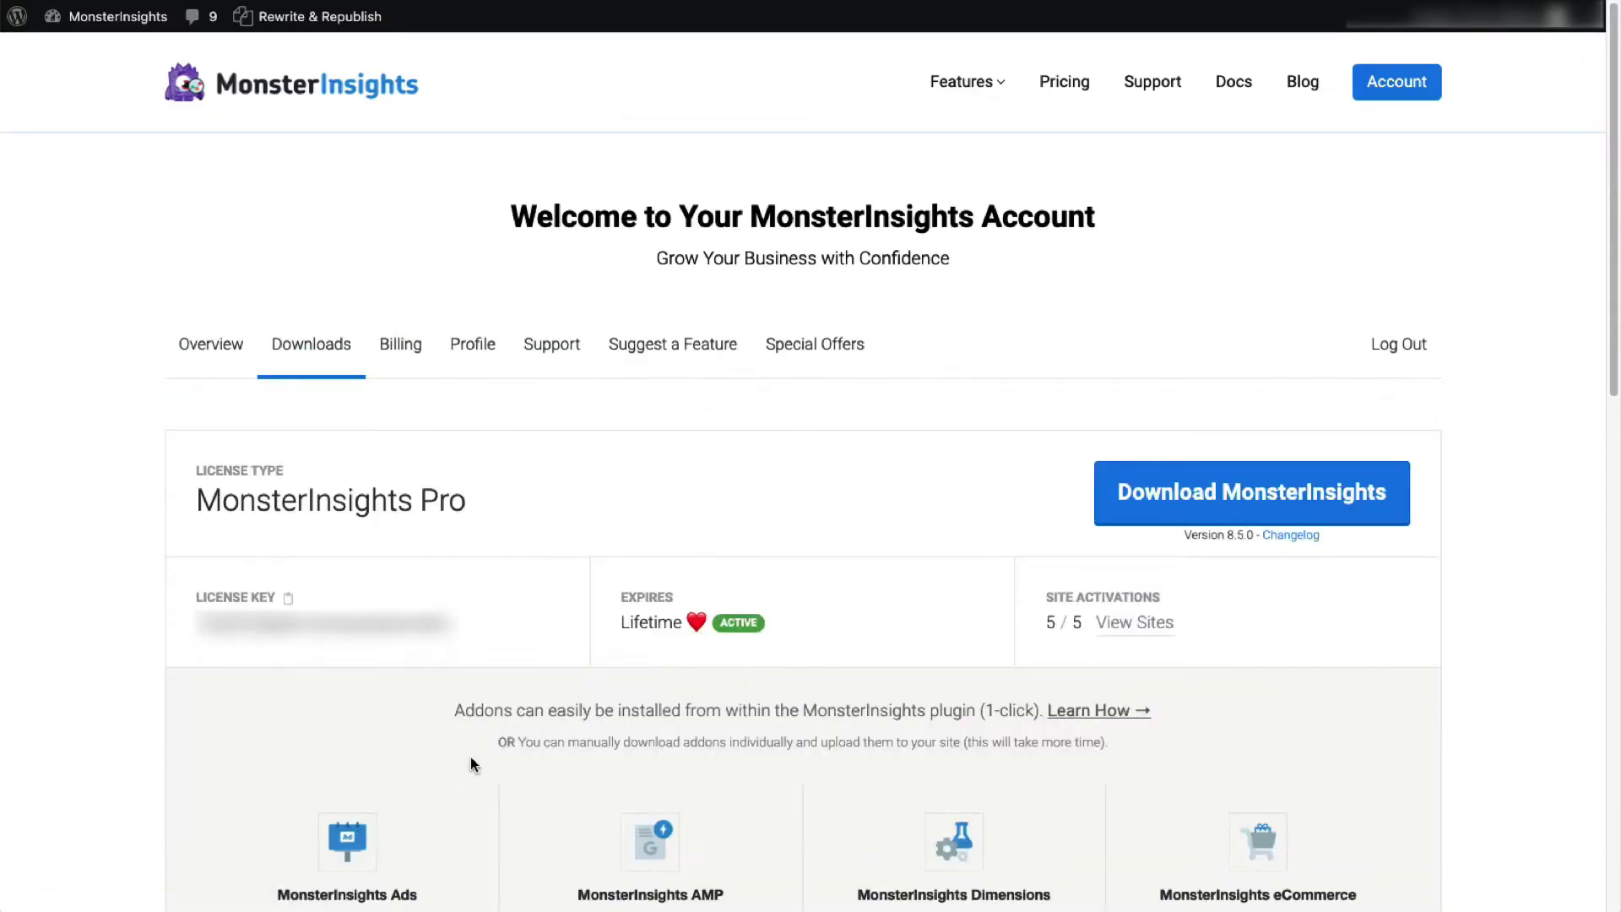
left_click(1251, 492)
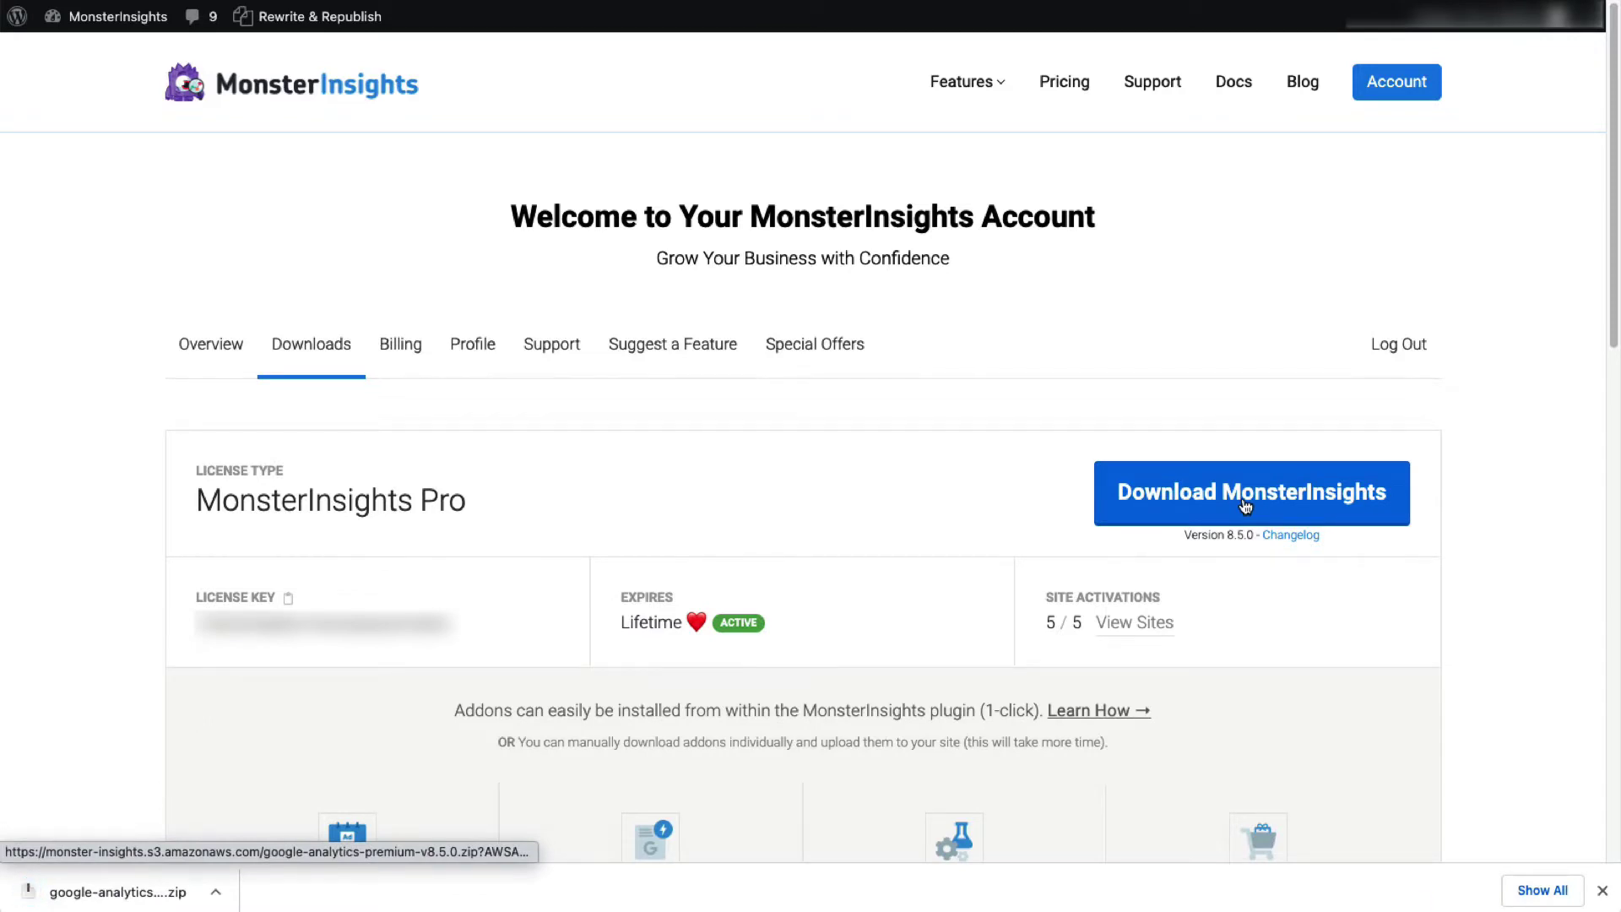
left_click(118, 15)
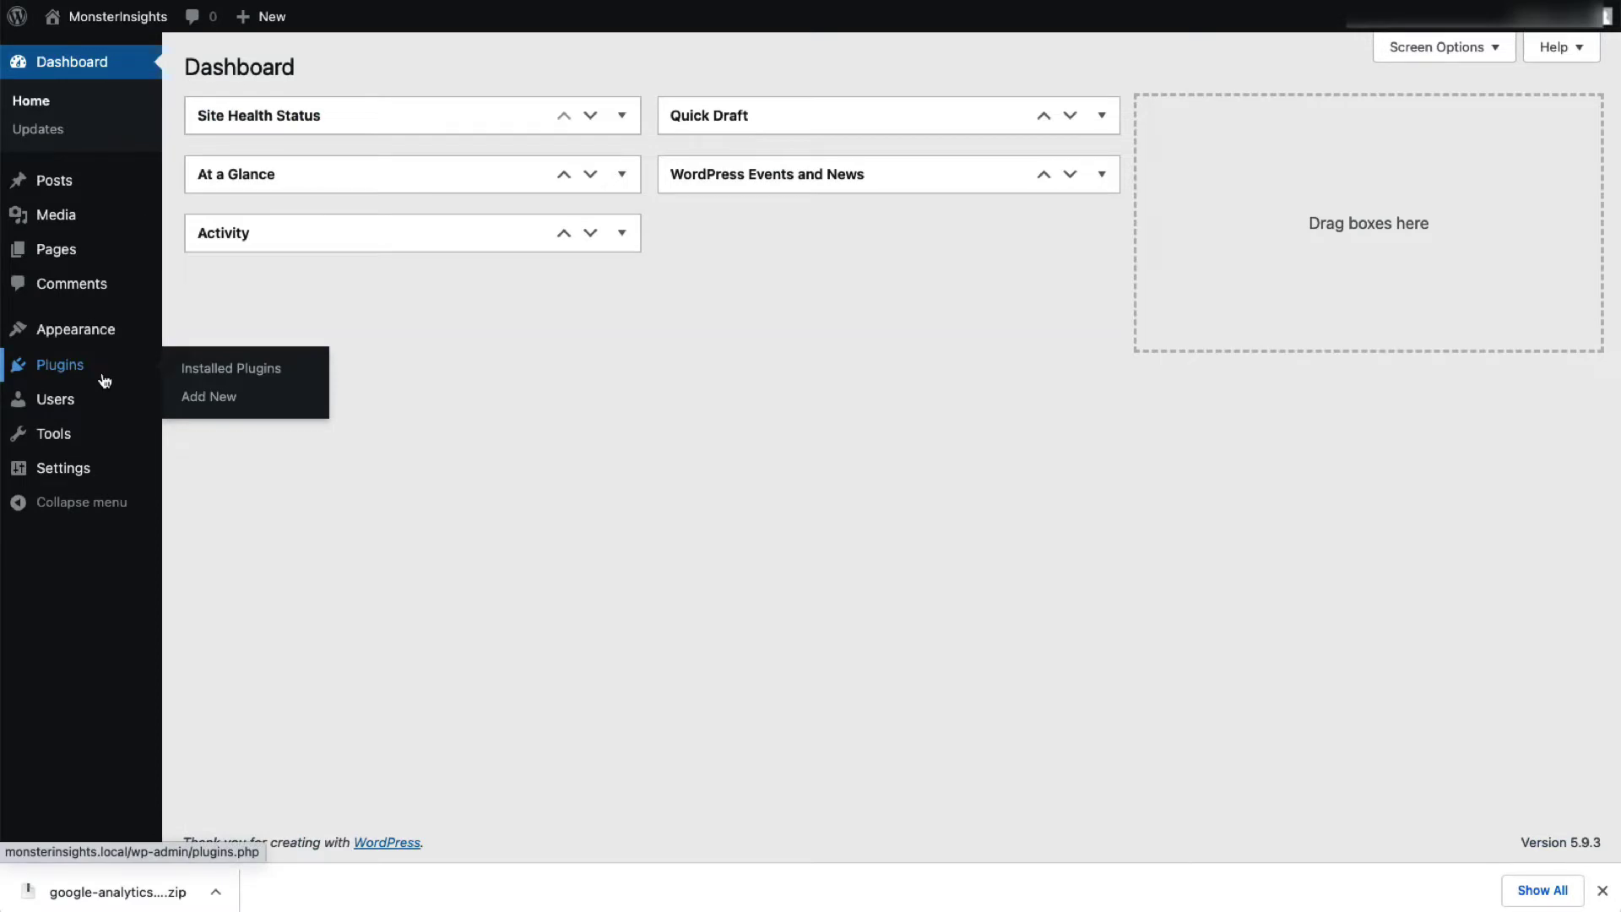
- Upload the MonsterInsights plugin zip via Plugins > Add New, install it, and activate it
left_click(207, 397)
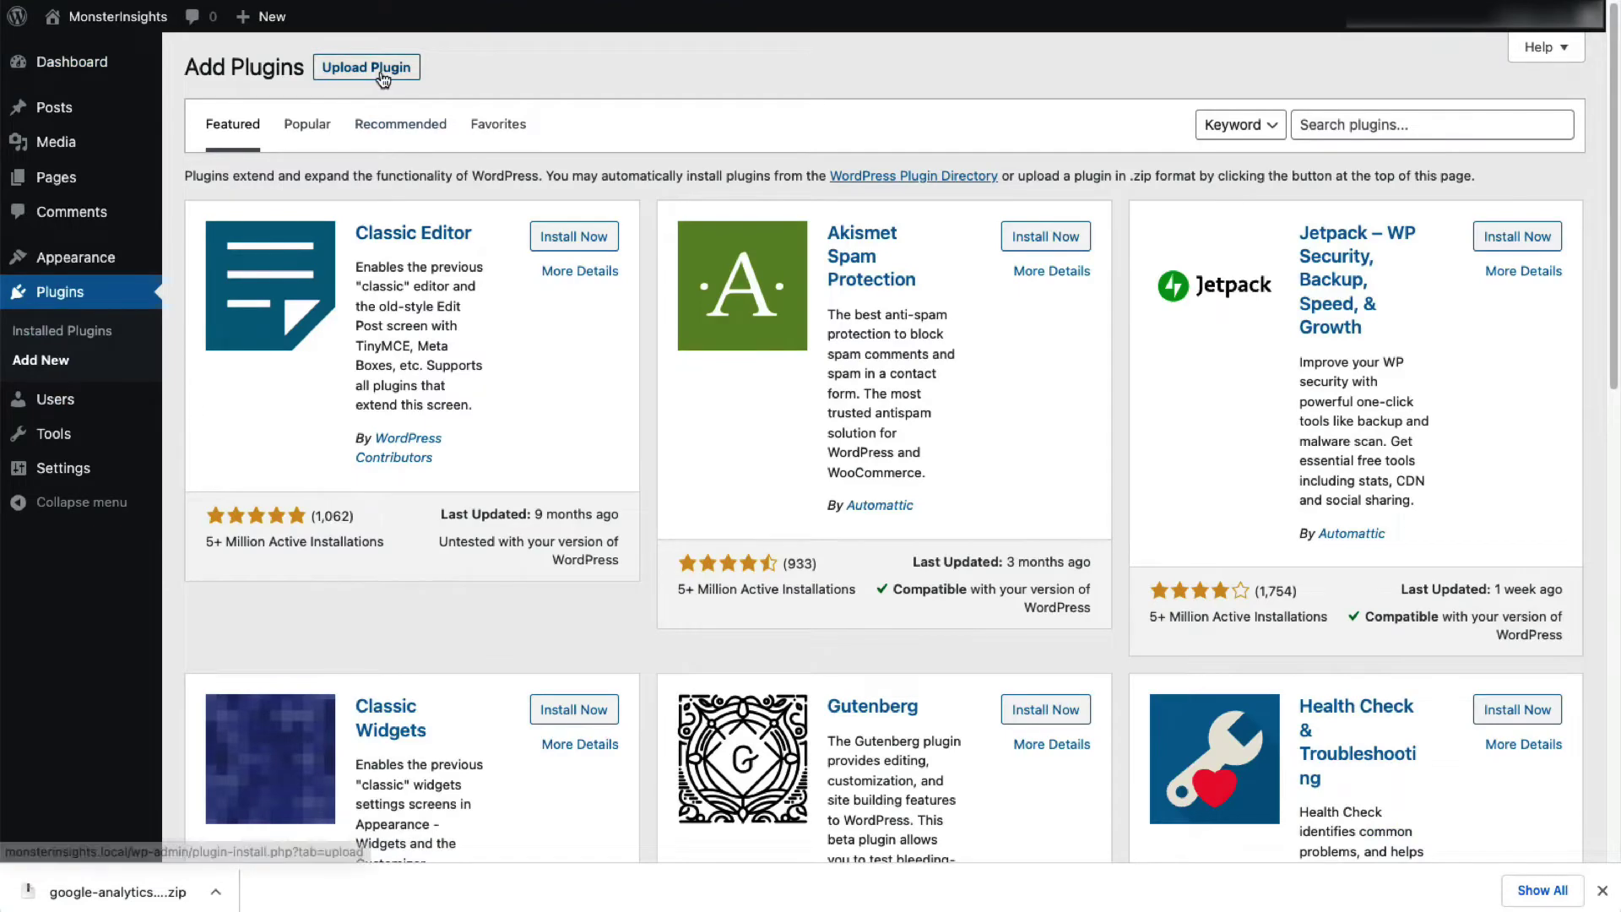
left_click(367, 68)
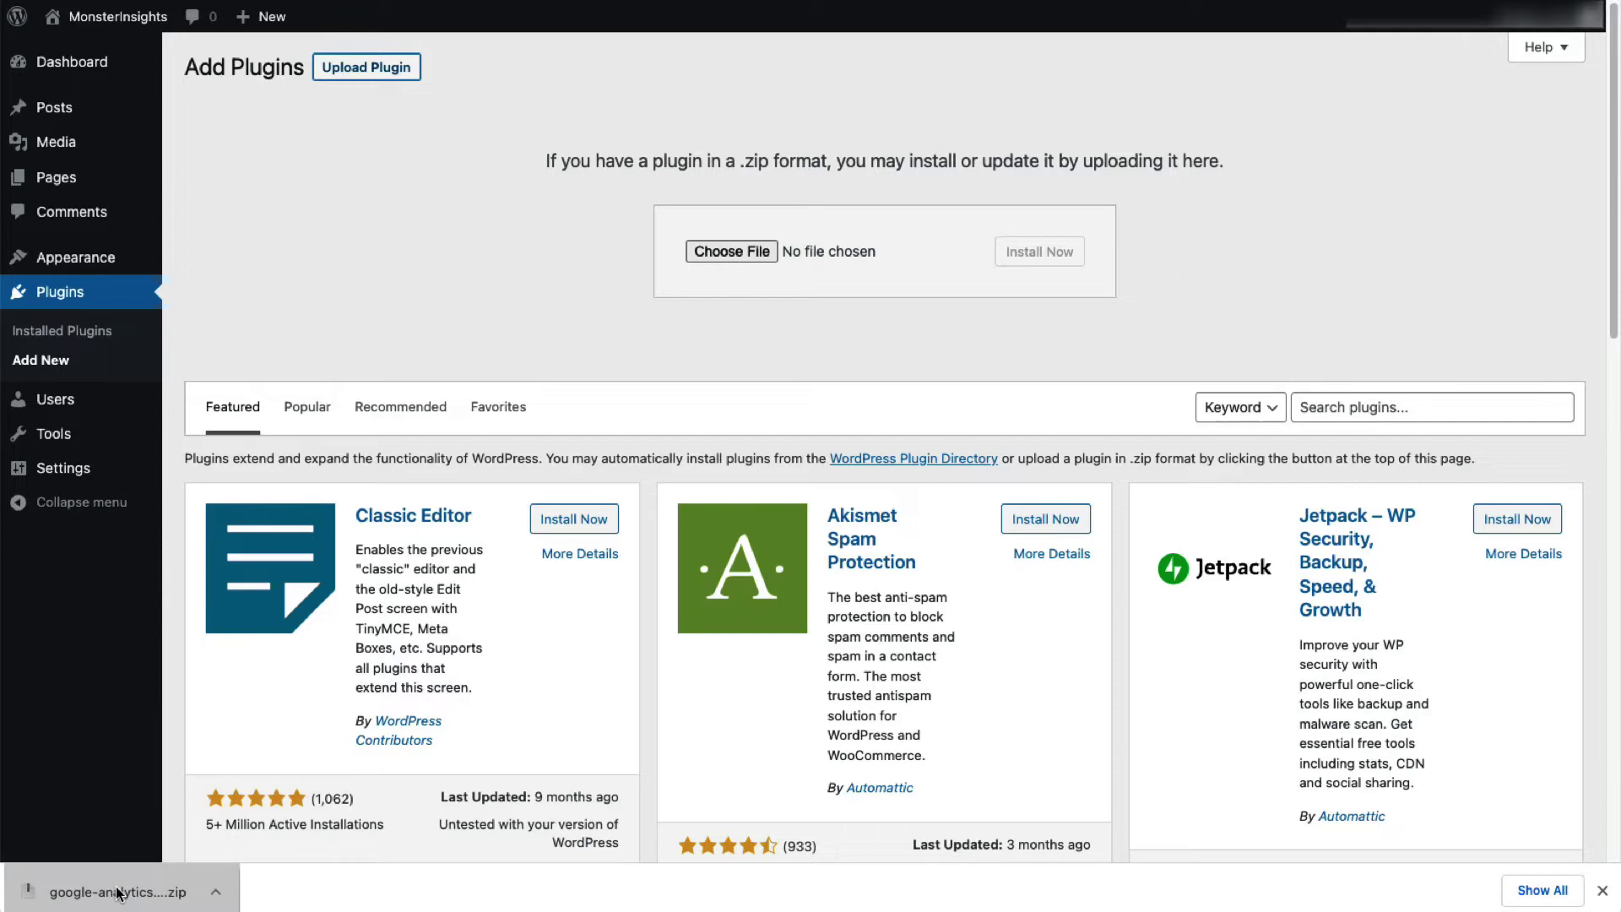
left_click_drag(119, 893, 463, 630)
left_click_drag(774, 255, 775, 254)
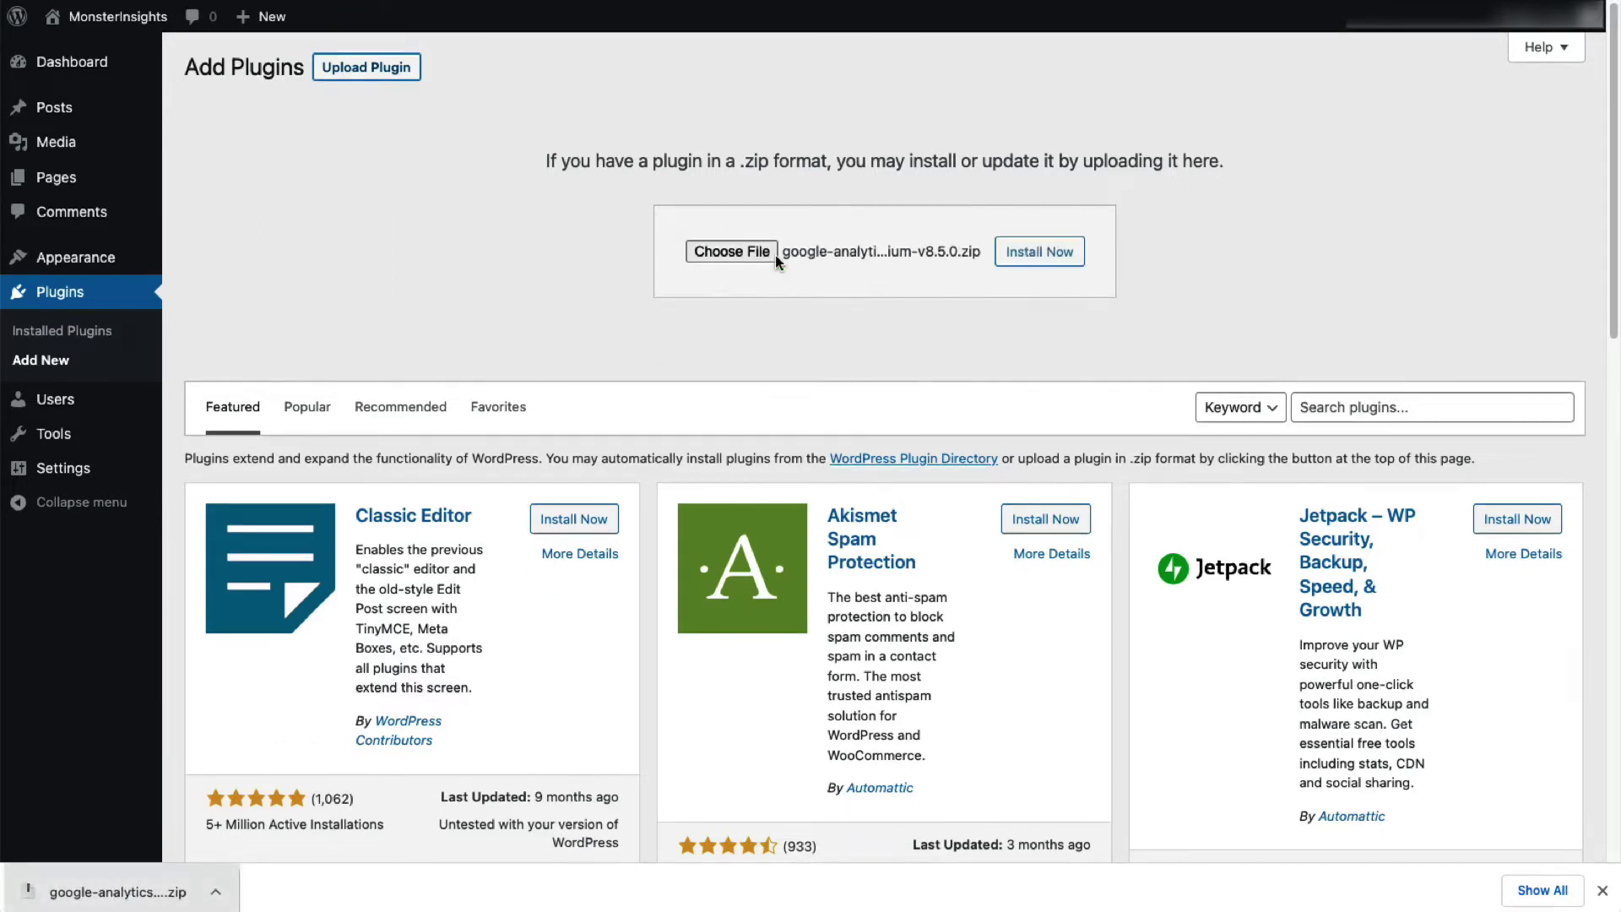
left_click(1038, 252)
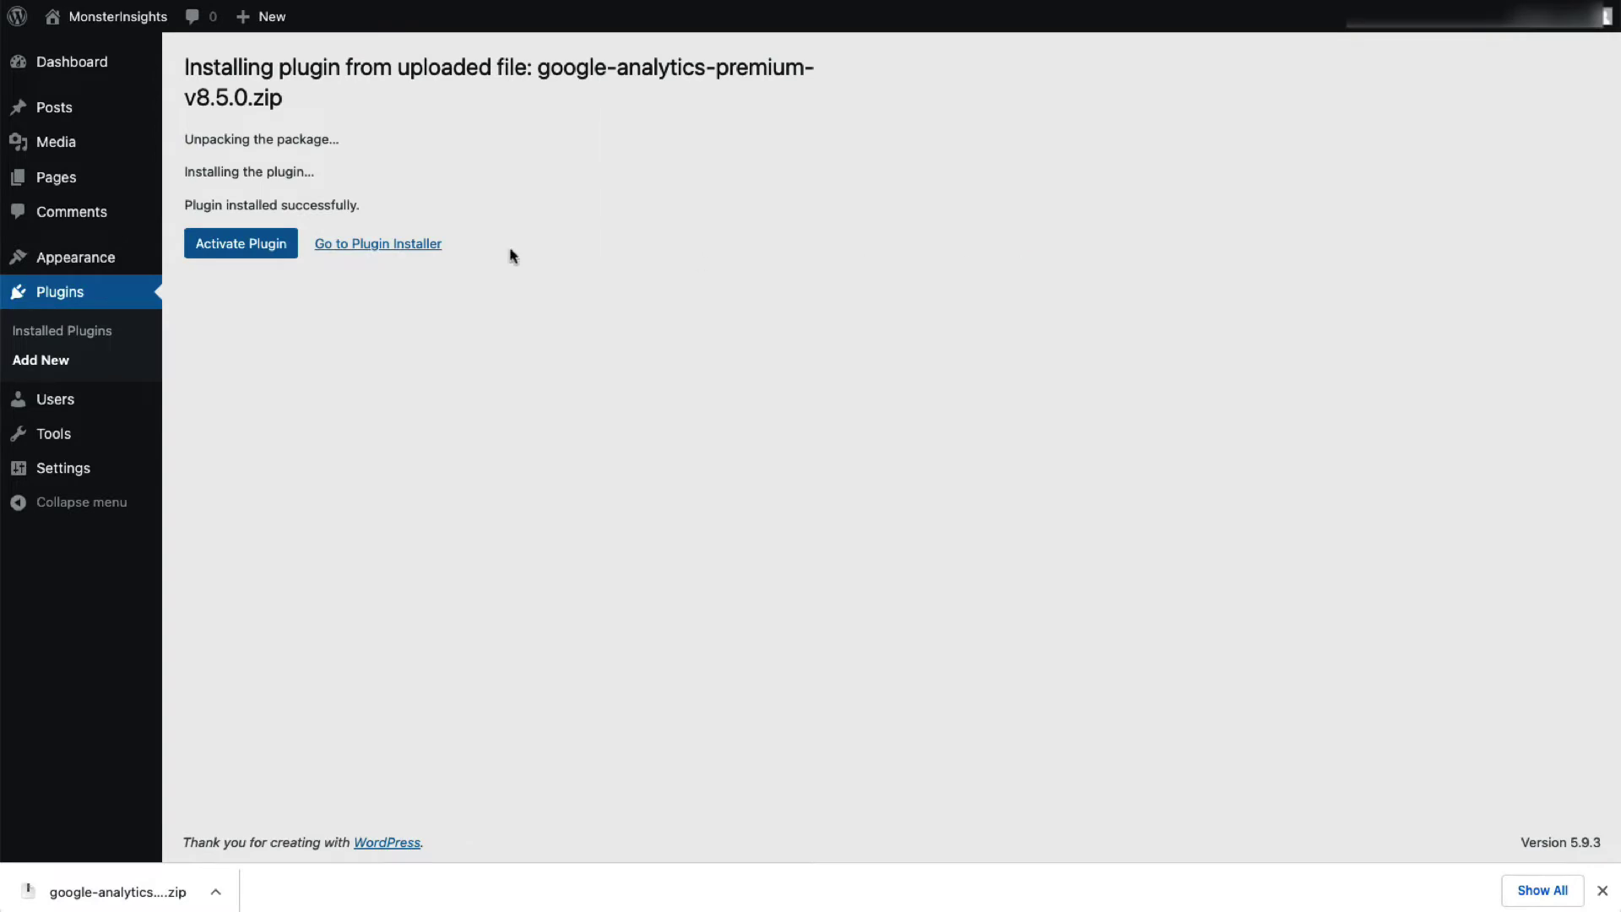
left_click(268, 251)
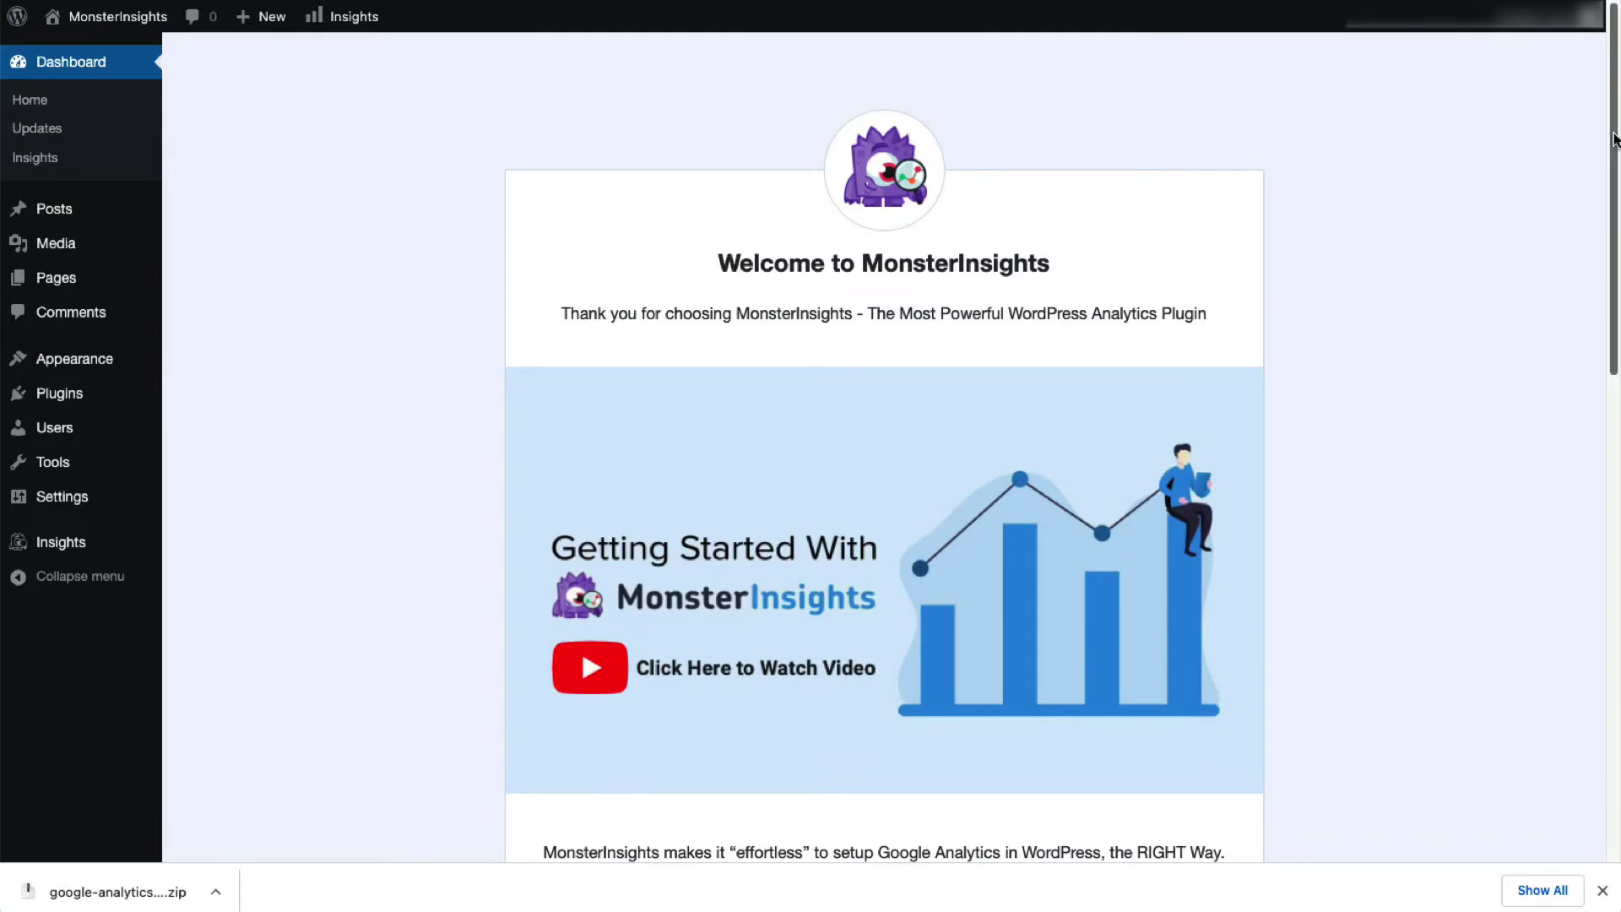
scroll(337, 339, "down", 5)
scroll(812, 455, "down", 1)
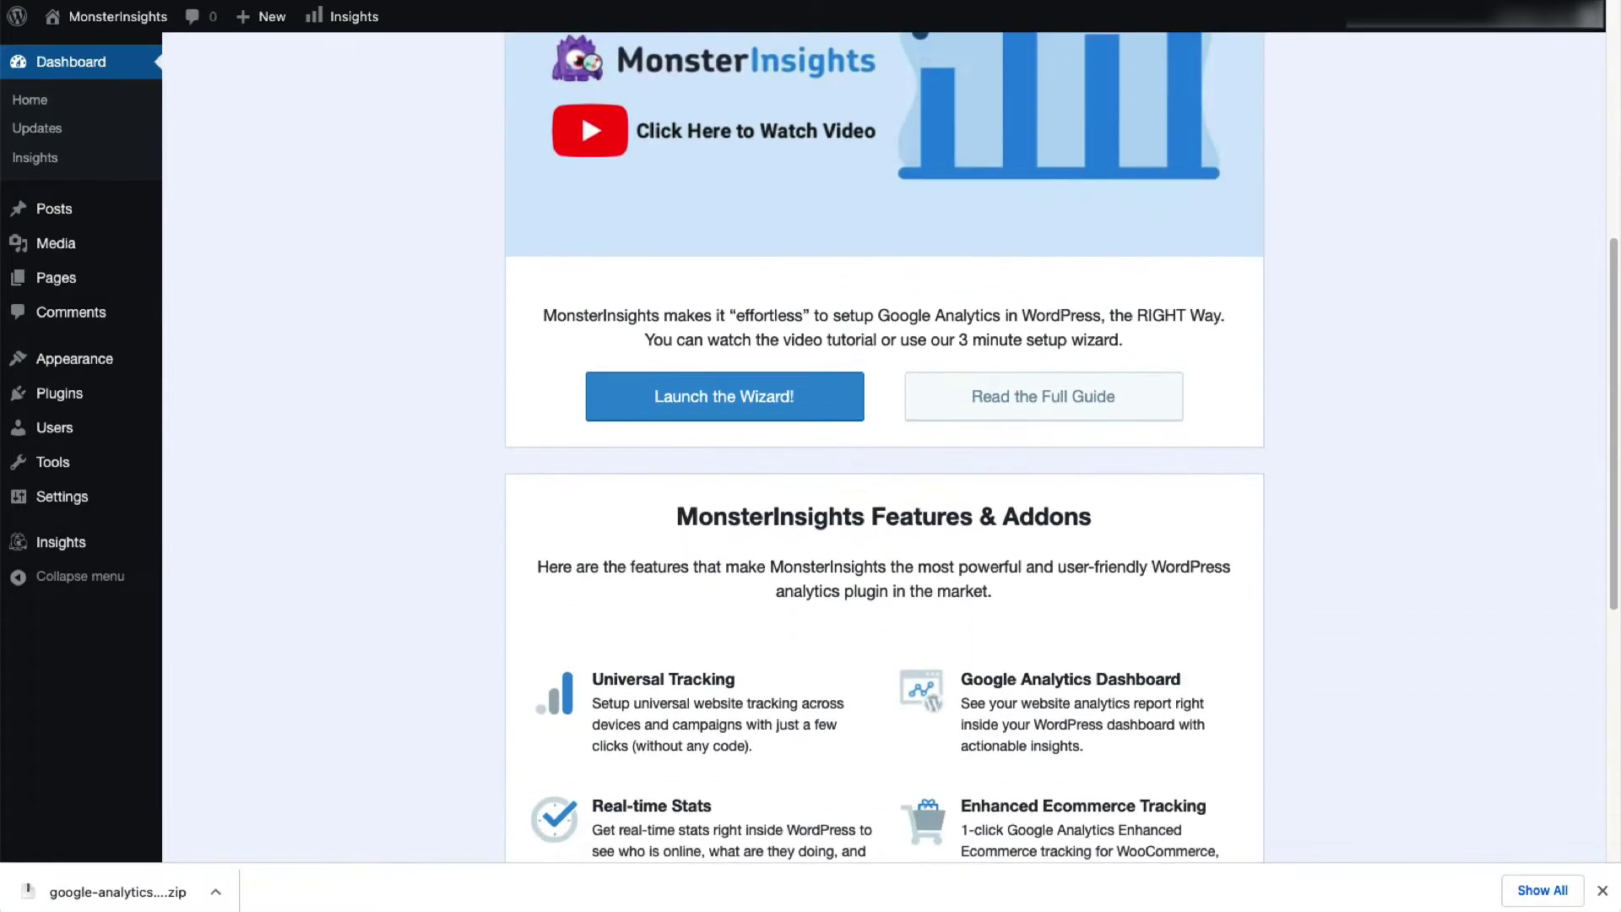
- Launch the MonsterInsights setup wizard and save the website category to reach the license key step
left_click(760, 396)
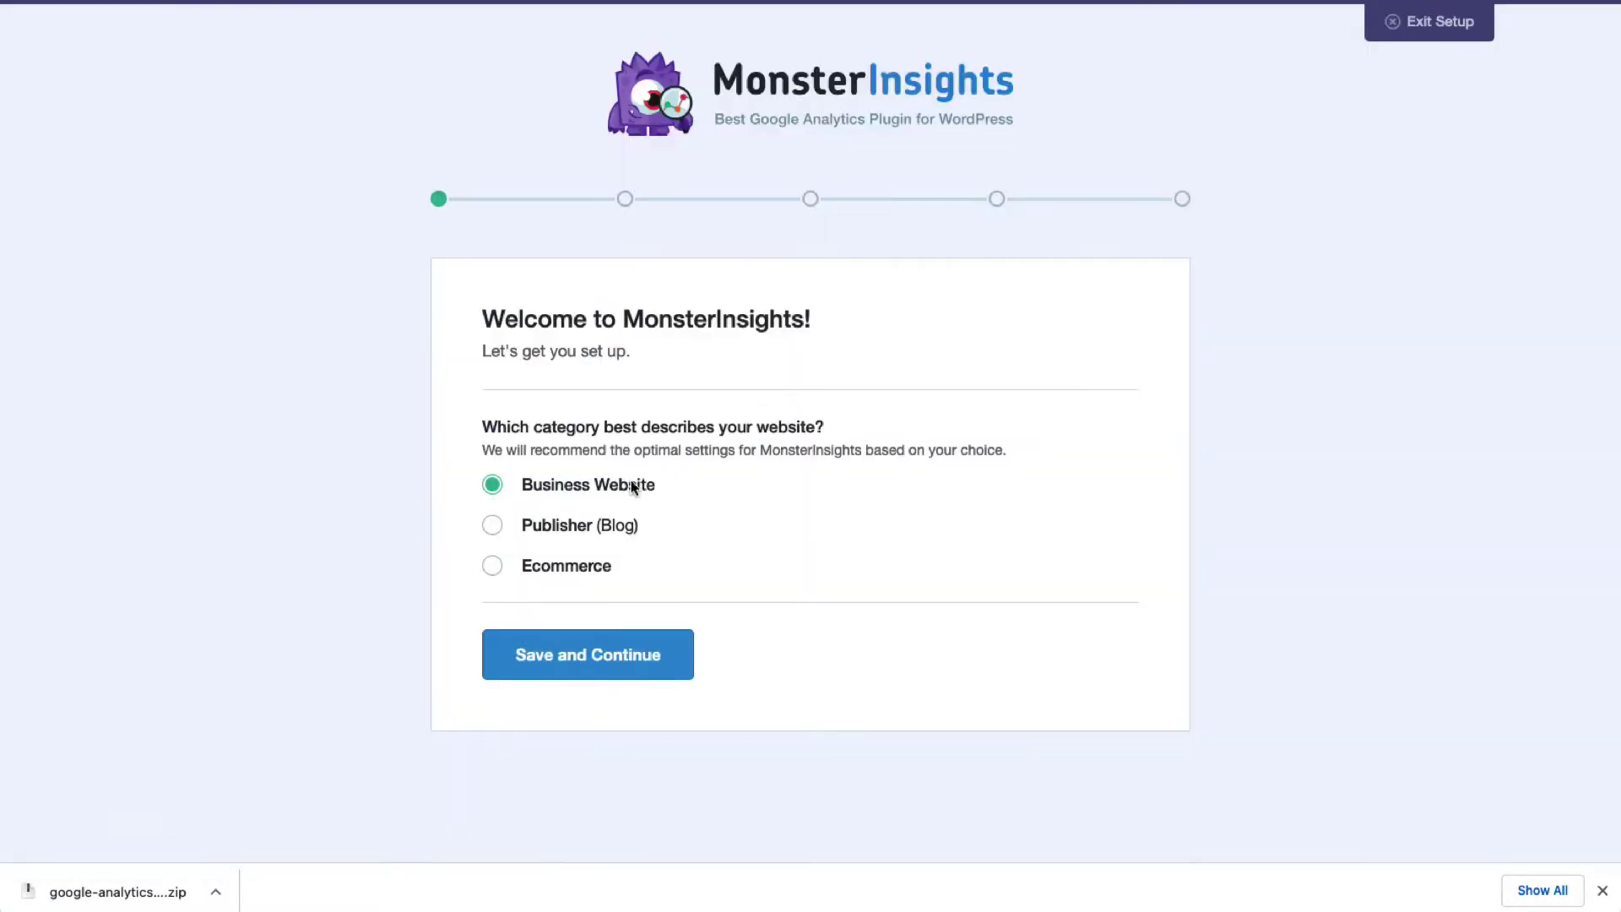
left_click(532, 654)
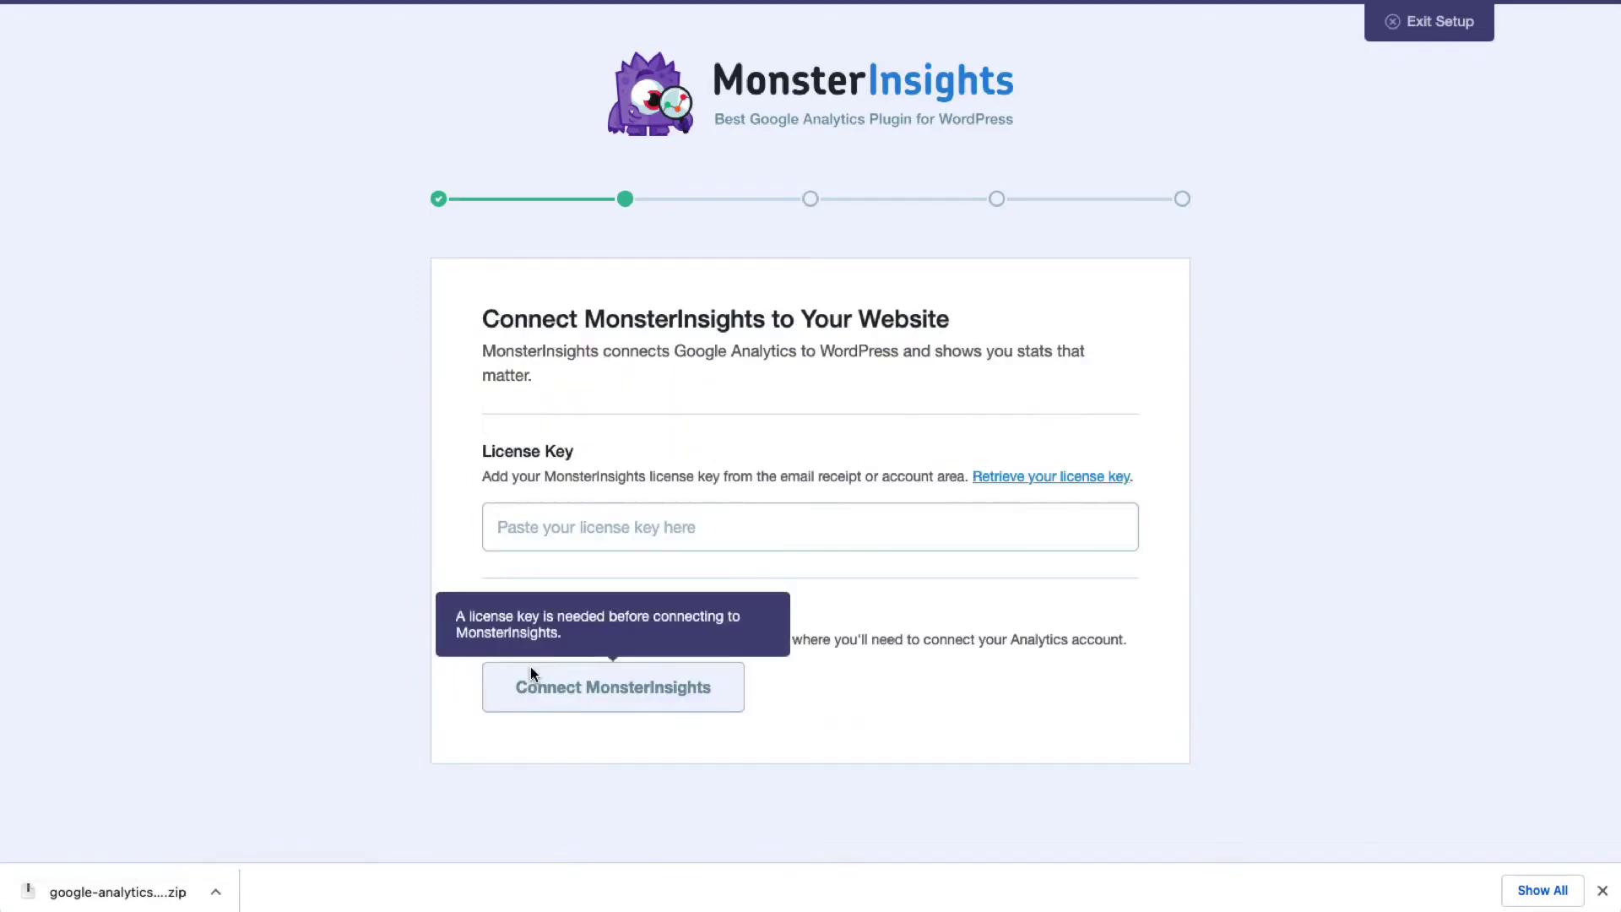
left_click(616, 524)
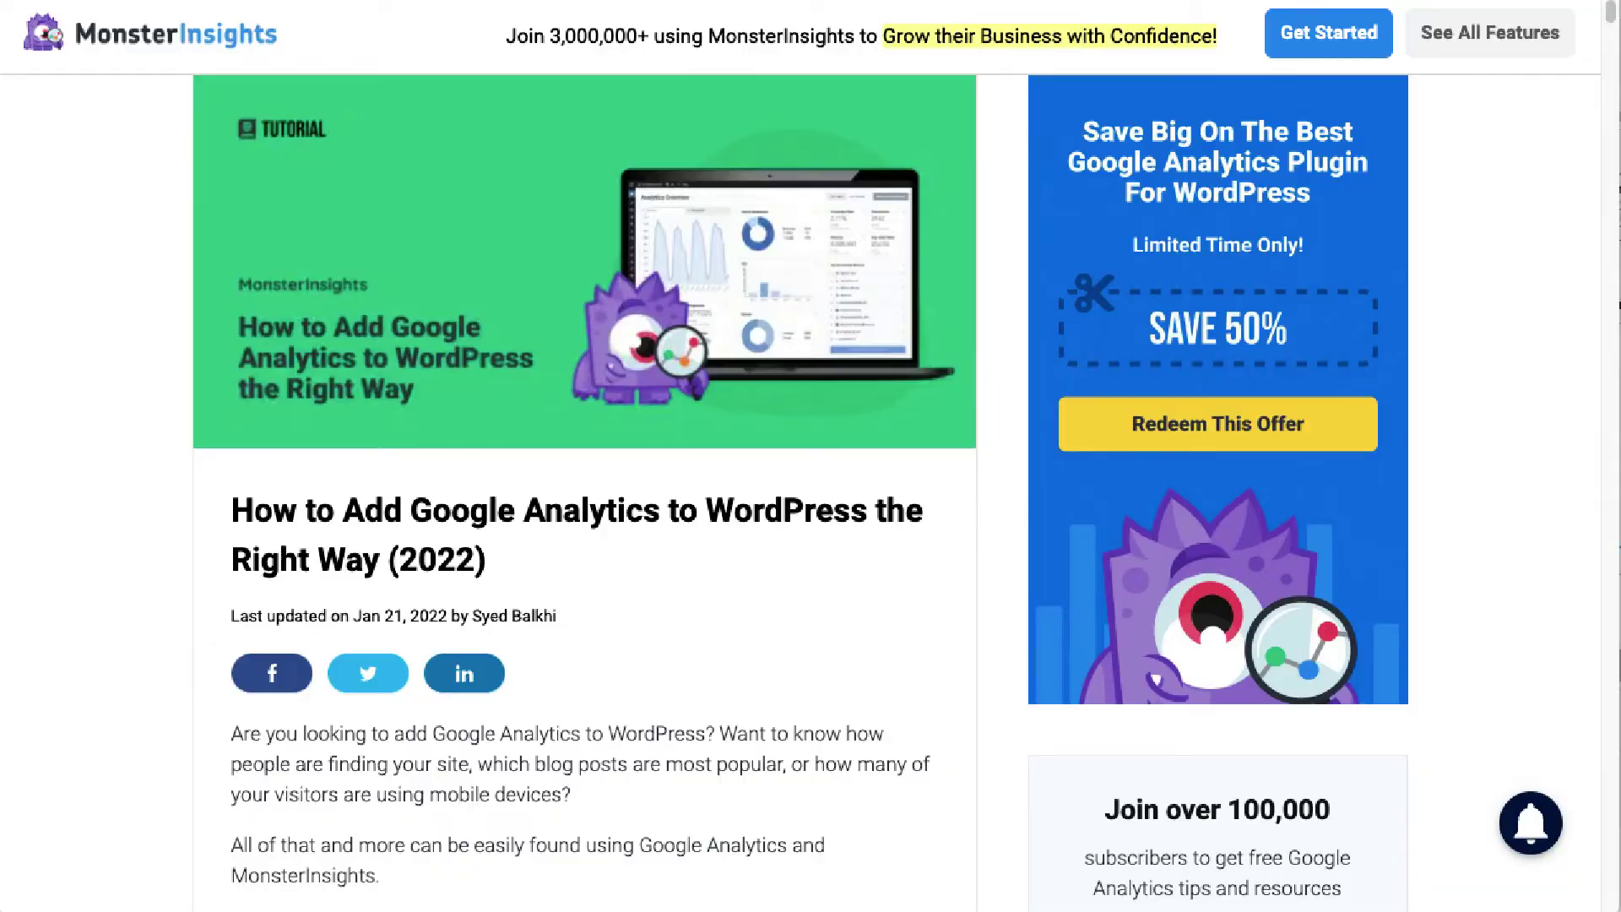
mouse_move(63, 682)
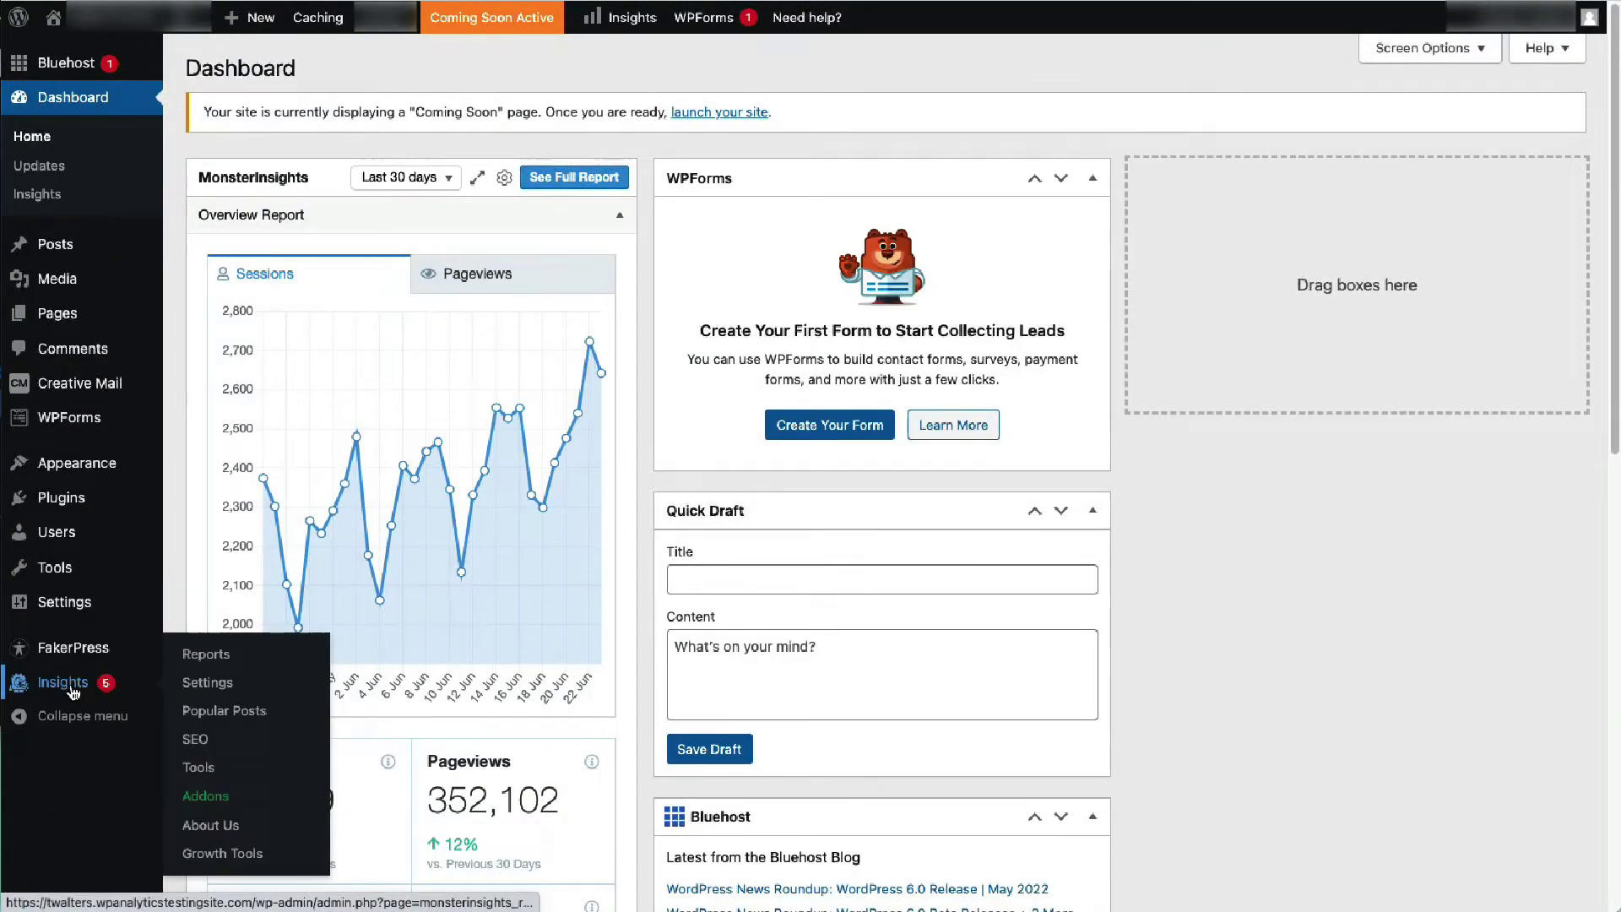
- Open the MonsterInsights Insights Reports page to view the Overview Report and its Top 10 Referrals
left_click(199, 661)
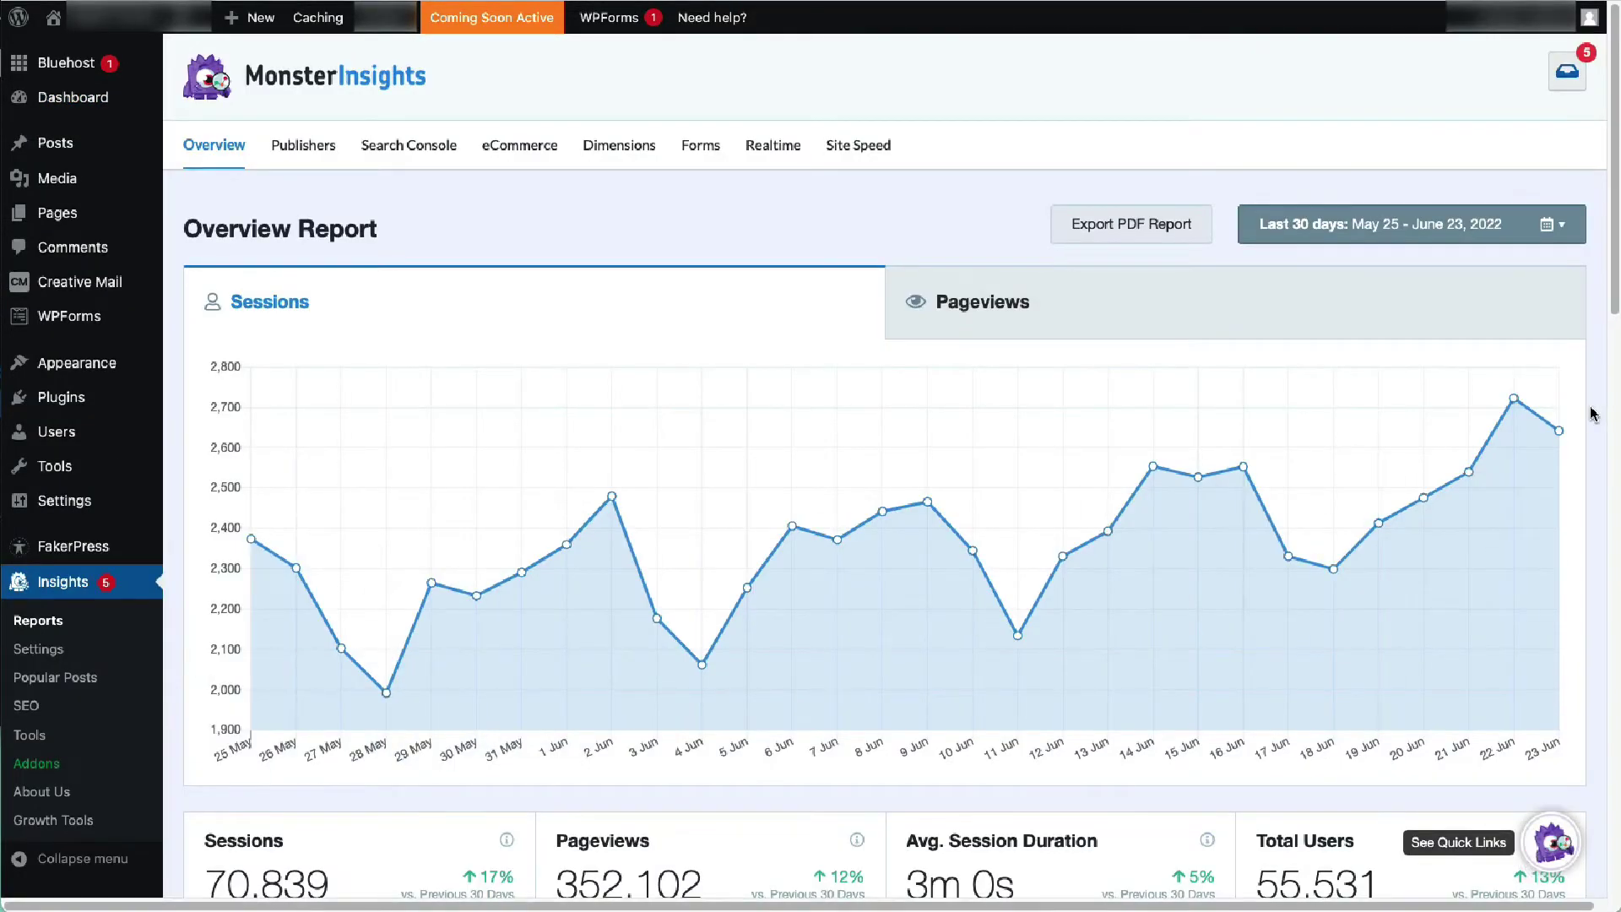
scroll(1593, 414, "down", 2)
scroll(1594, 414, "down", 2)
scroll(1593, 415, "down", 2)
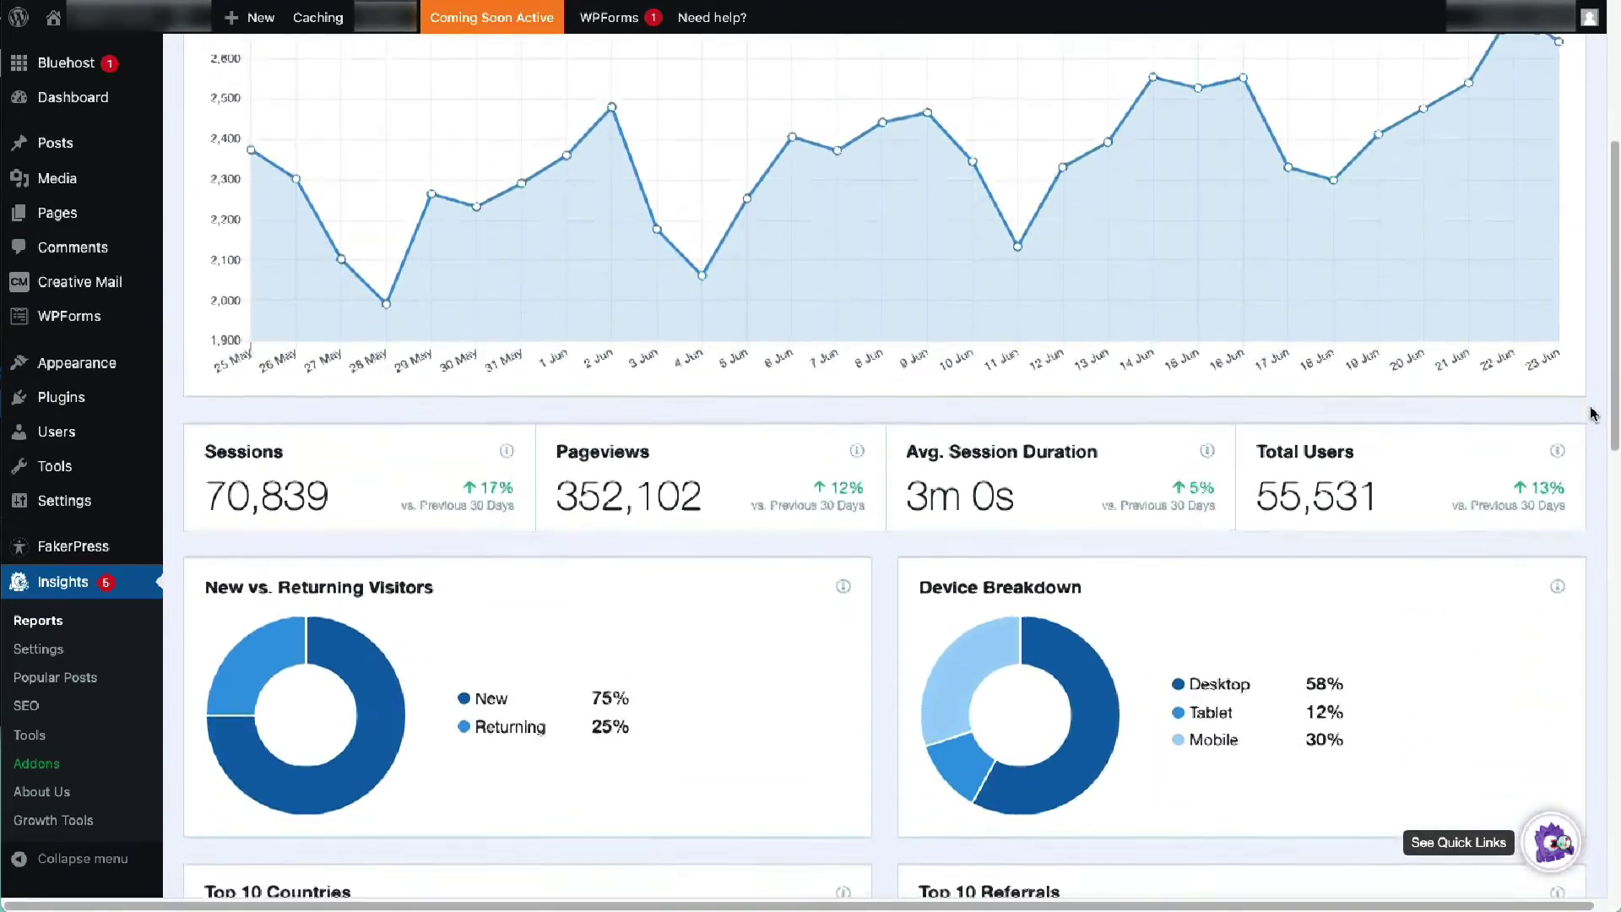
scroll(1593, 414, "down", 2)
scroll(1593, 414, "down", 2)
scroll(1592, 415, "down", 2)
scroll(1593, 414, "down", 1)
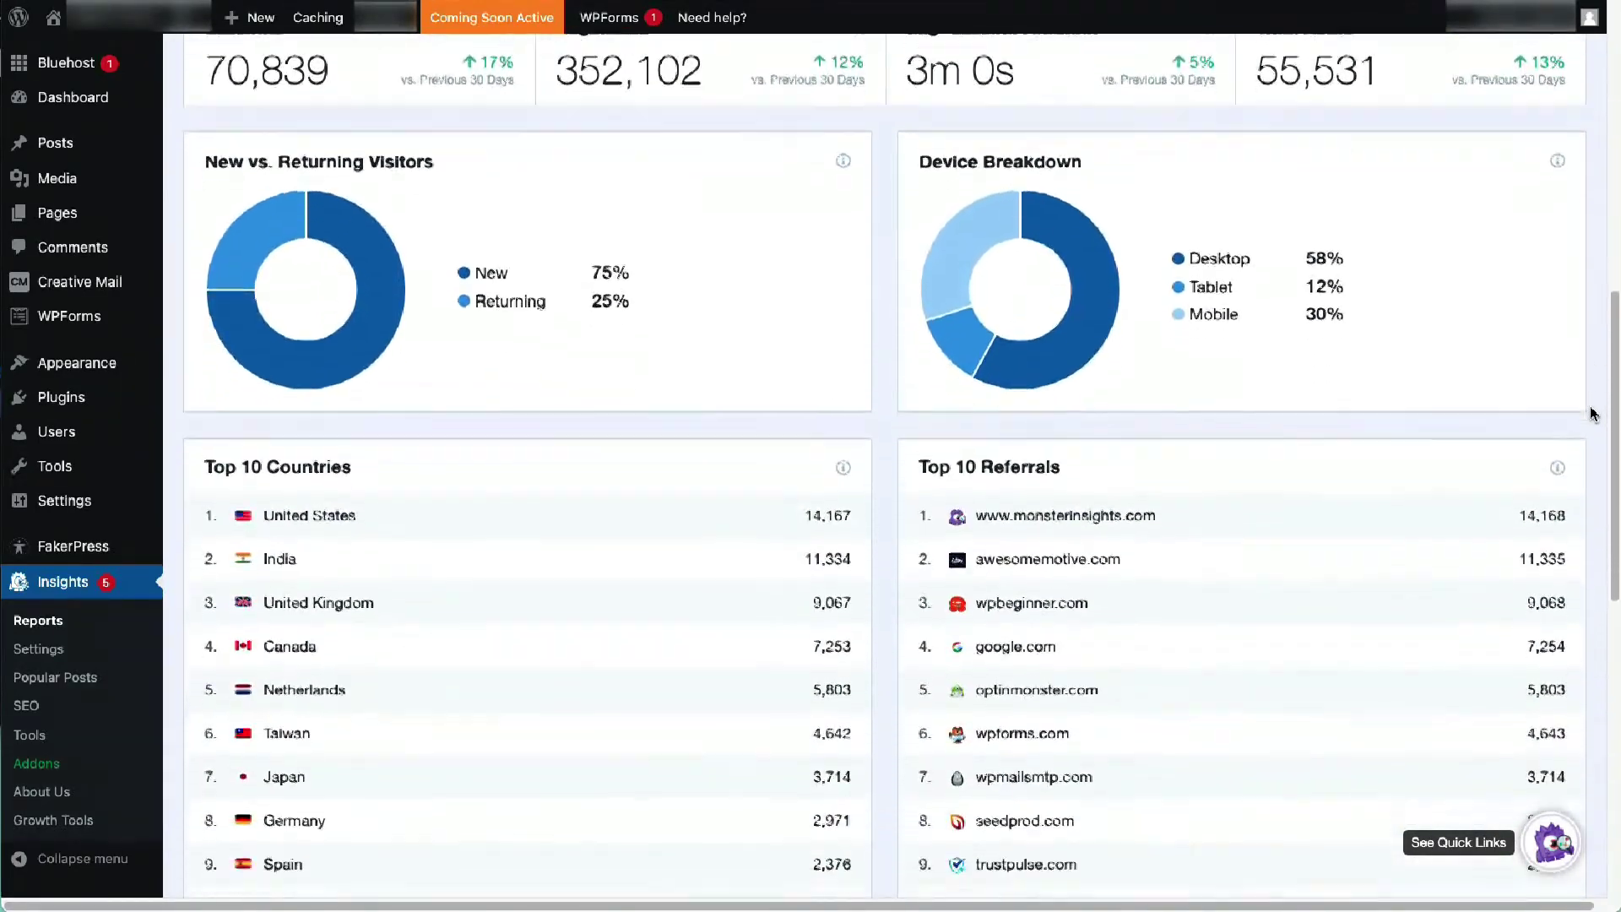
scroll(1593, 414, "down", 2)
scroll(1593, 414, "down", 2)
scroll(1594, 415, "down", 1)
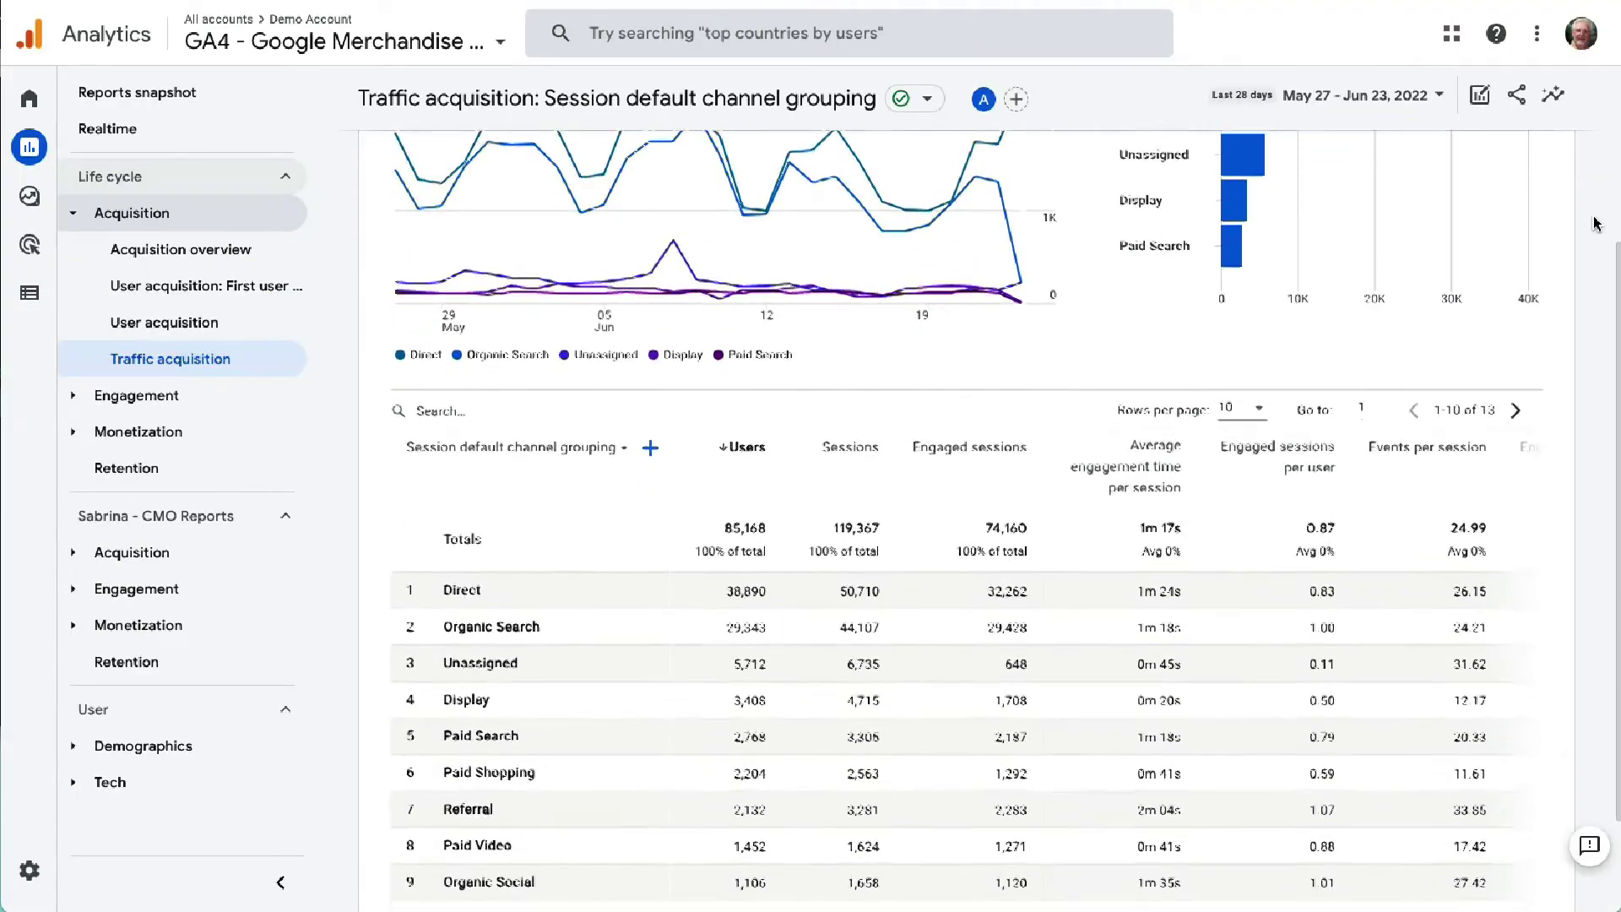
scroll(1594, 223, "down", 2)
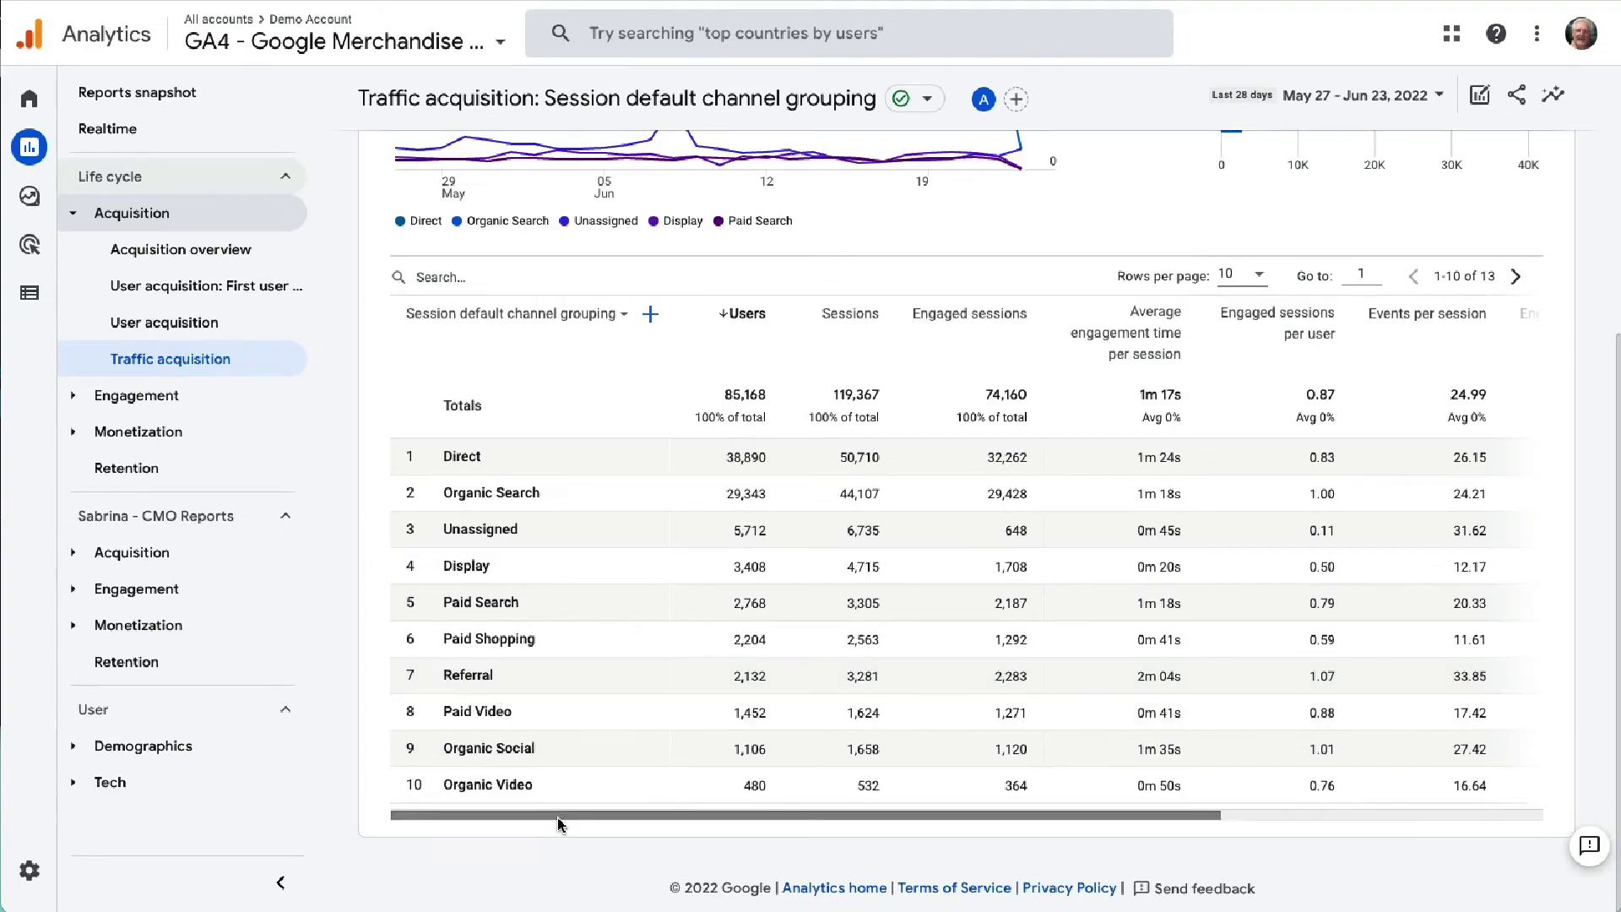
left_click_drag(561, 812, 930, 816)
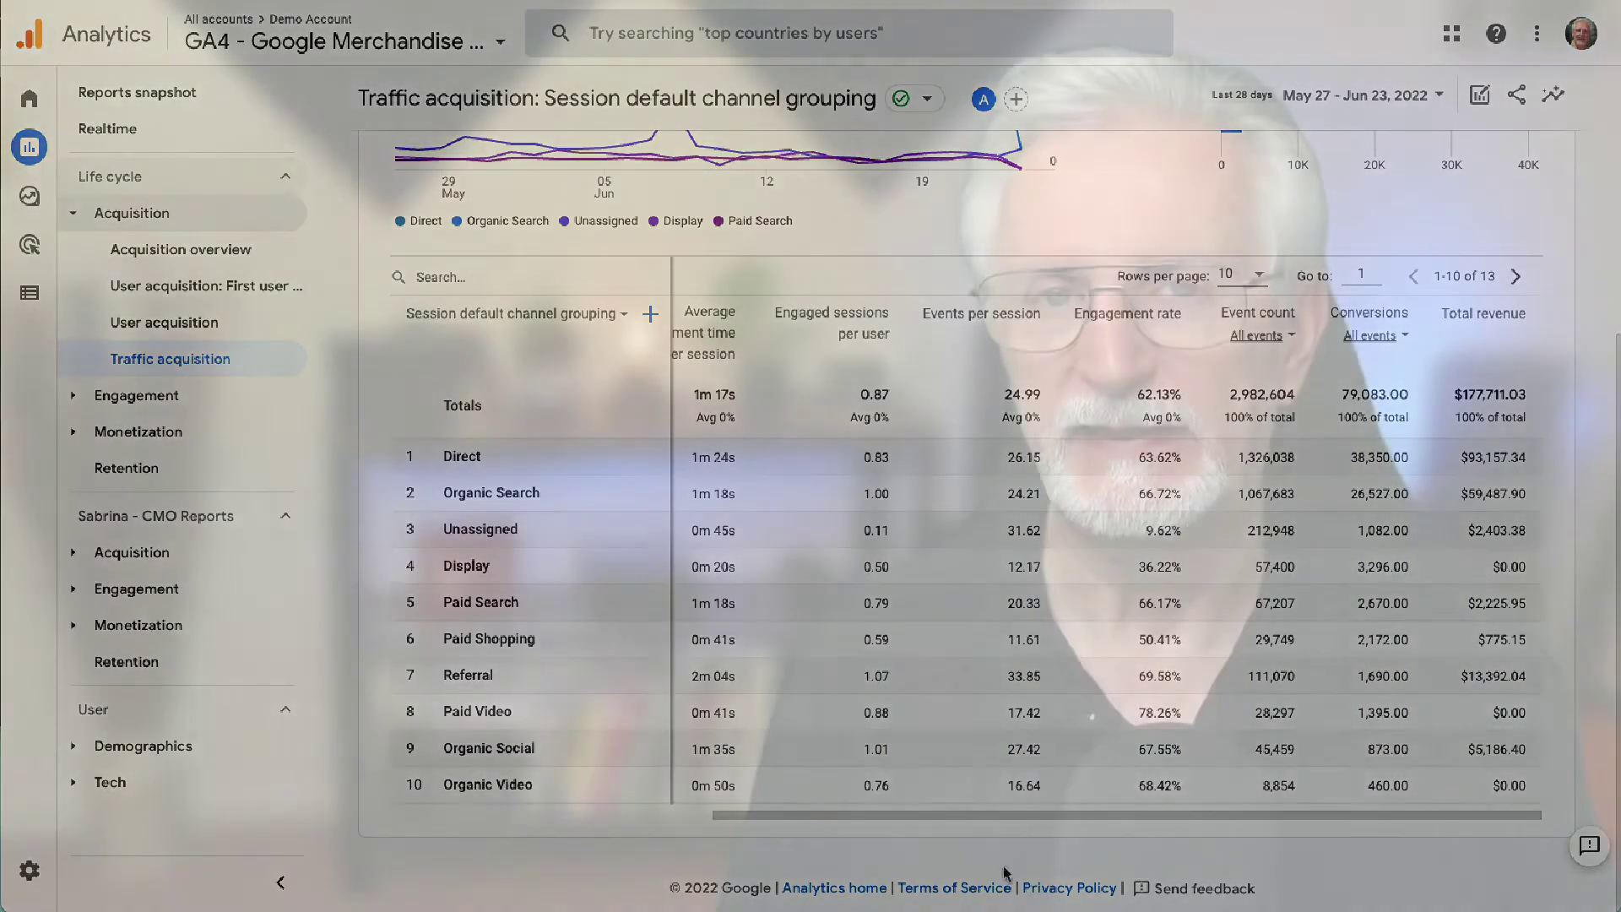